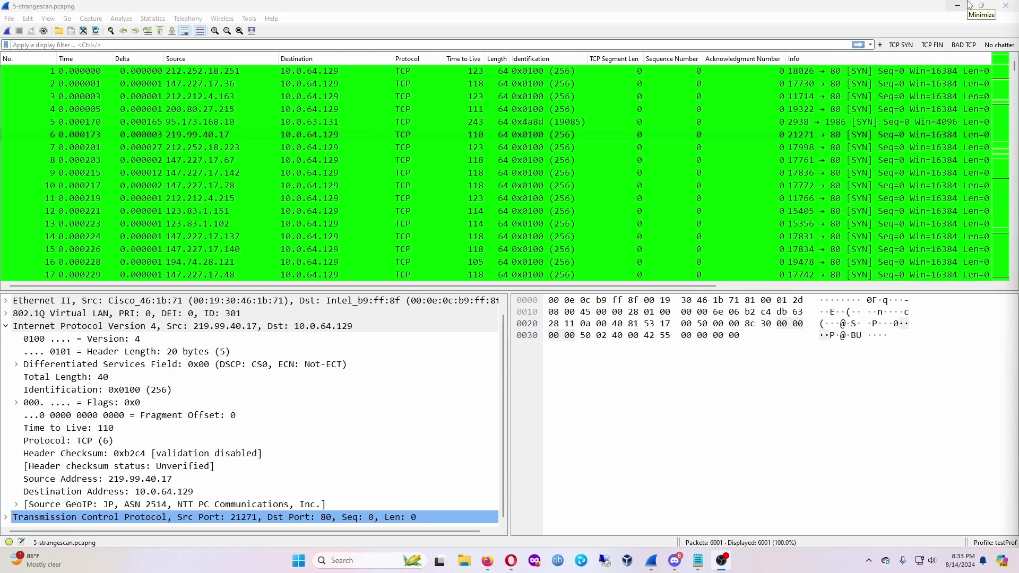
Switch to the MaxMind account summary in the browser and open the page for downloading GeoIP databases
click(966, 5)
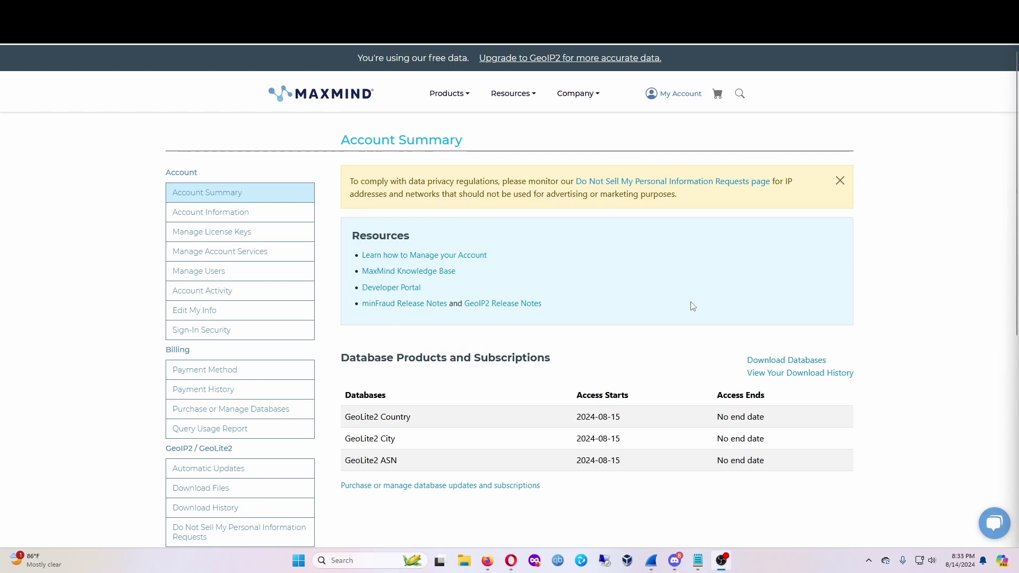
scroll(764, 264, down, 6)
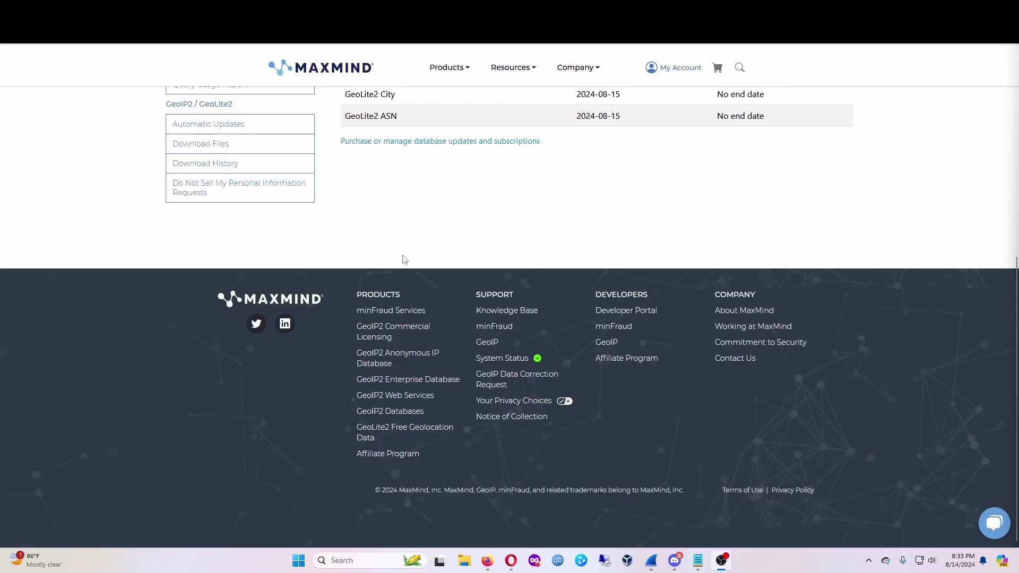
scroll(404, 259, up, 4)
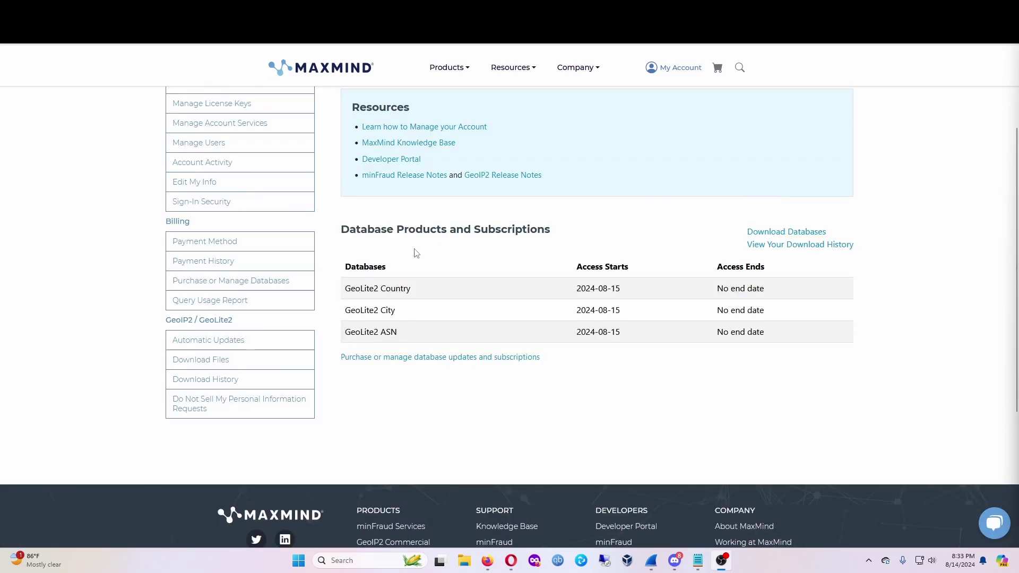
click(801, 231)
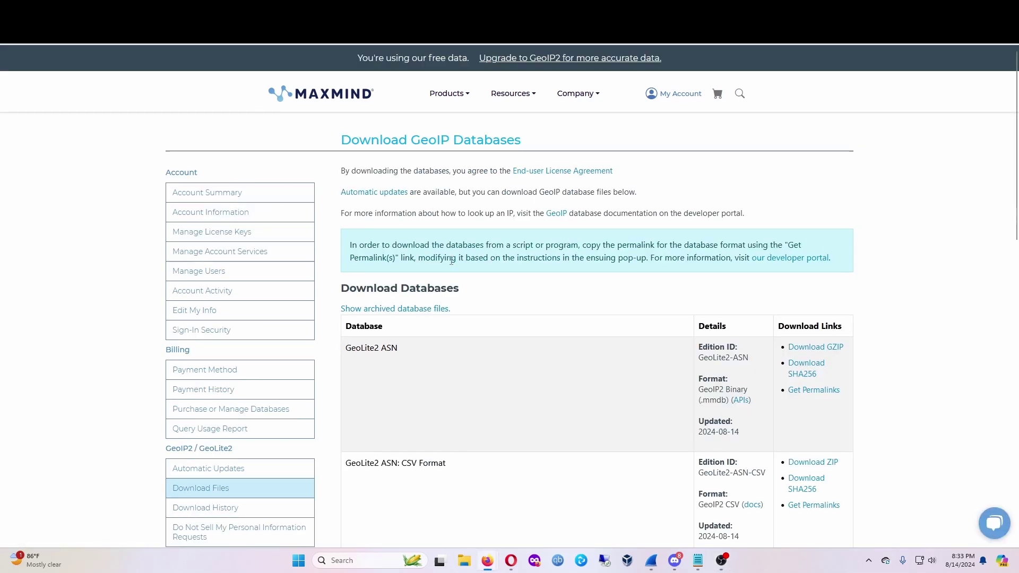
Examine the download entries for the GeoLite2 ASN, GeoLite2 City and GeoLite2 Country databases in binary .mmdb format
scroll(467, 266, down, 2)
scroll(467, 260, down, 1)
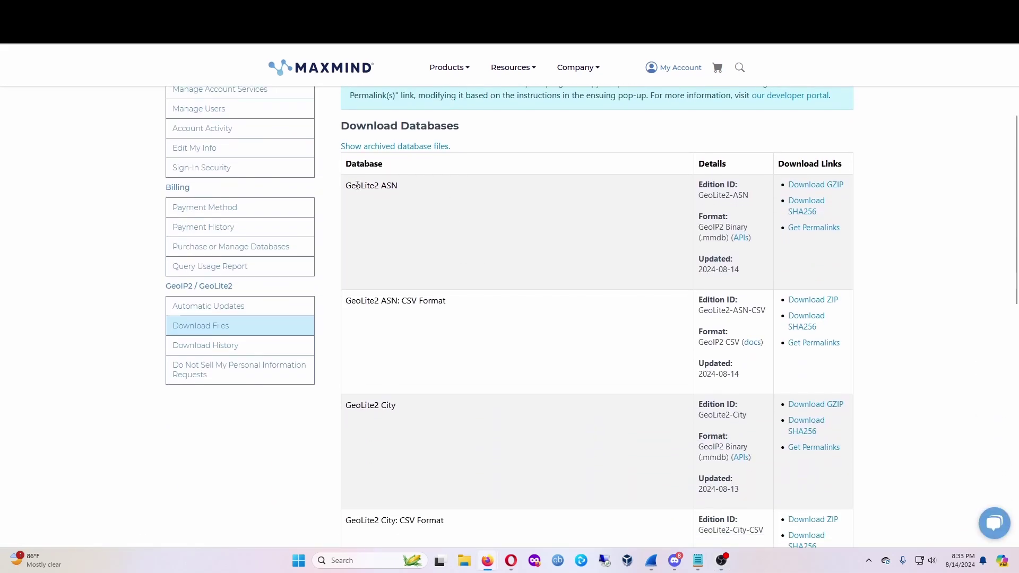
drag(347, 186, 416, 196)
drag(360, 414, 425, 412)
scroll(452, 406, down, 4)
drag(357, 412, 479, 428)
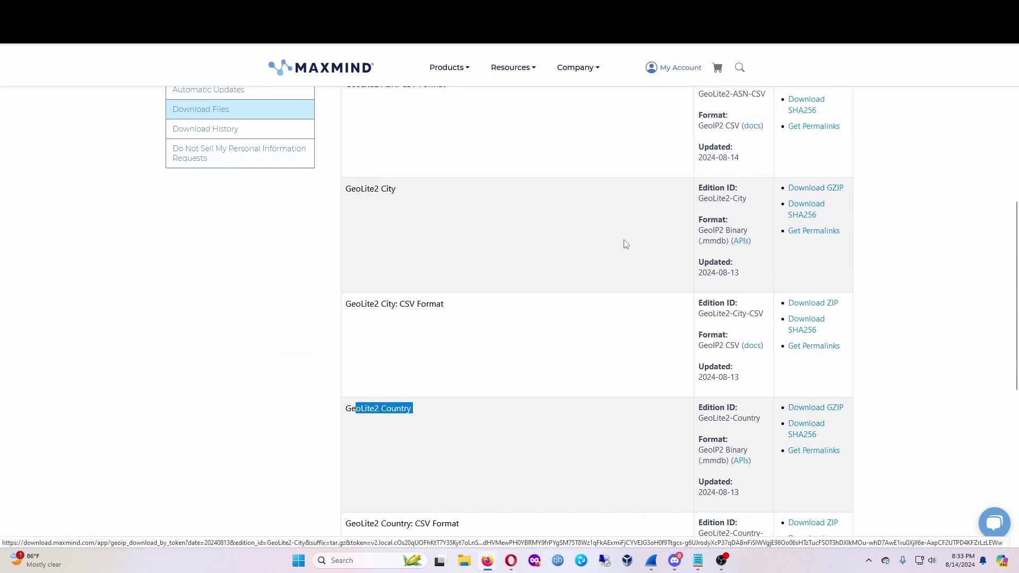
scroll(400, 419, up, 3)
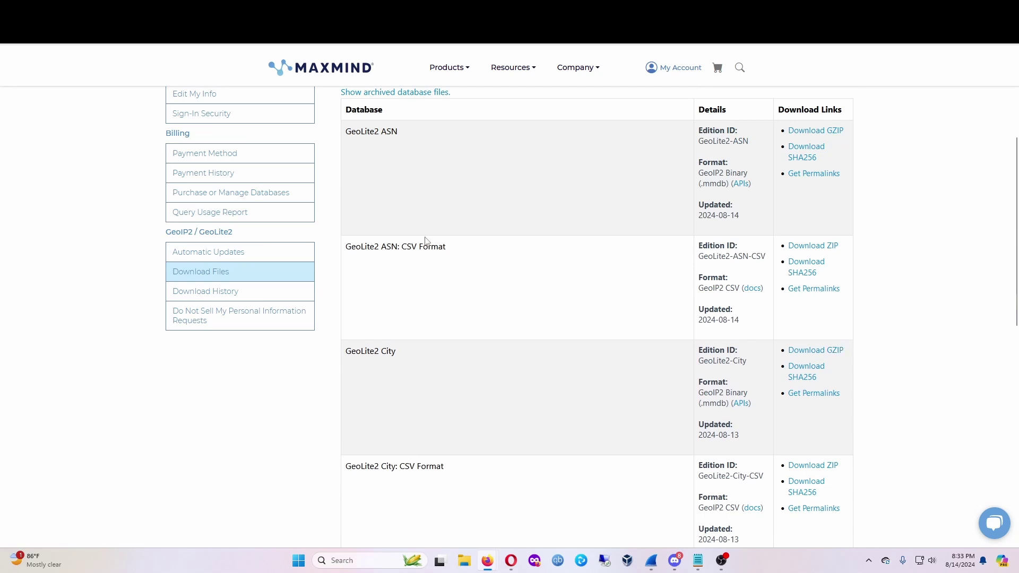
scroll(416, 220, up, 2)
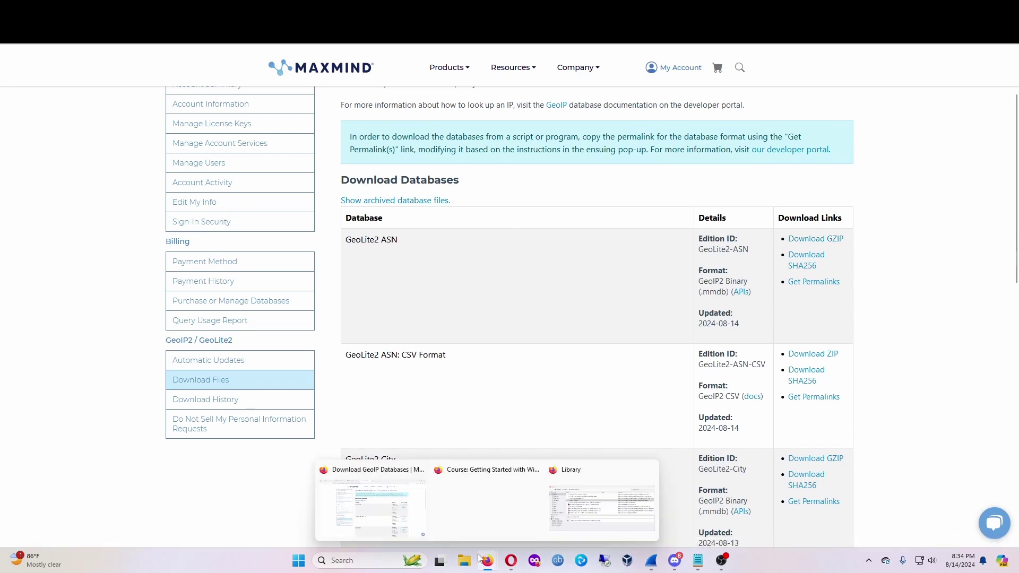
Switch to File Explorer and check the GeoLite2 ASN, Country and City .mmdb files in the Geo folder under Downloads
click(464, 563)
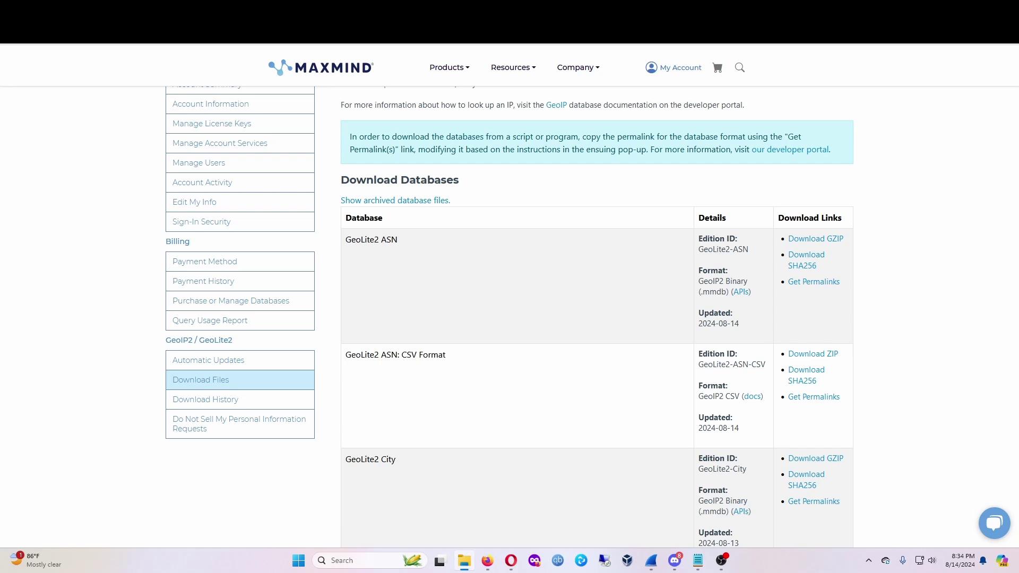
drag(904, 178, 508, 77)
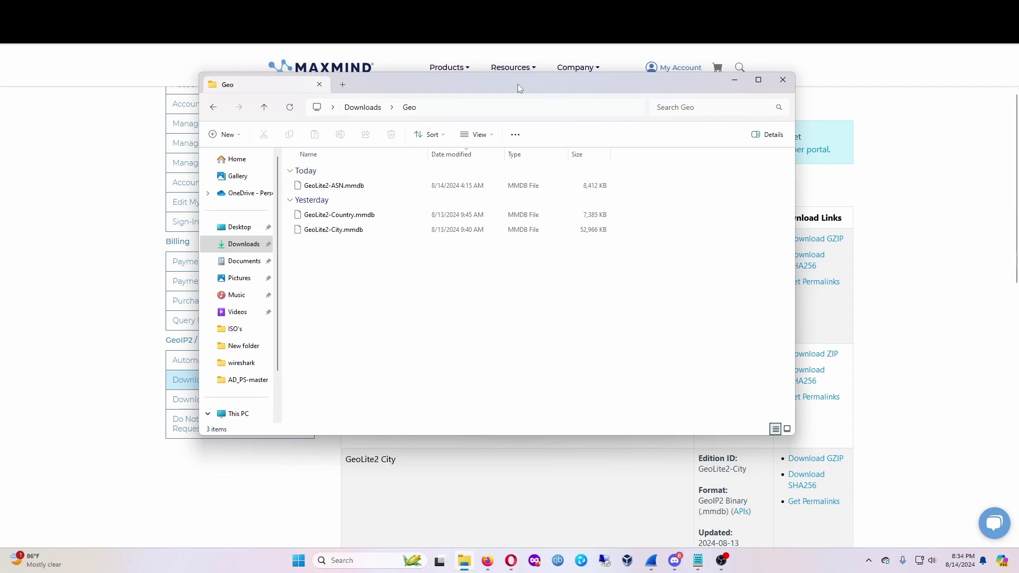
key(alt+Tab)
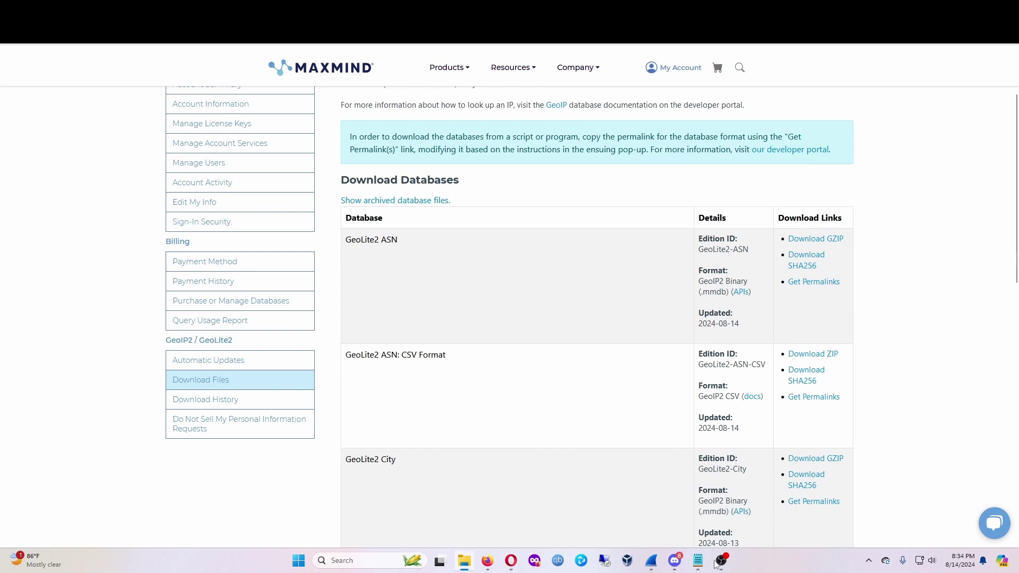
Switch to Wireshark and open the MaxMind database directories from the Name Resolution preferences
click(657, 568)
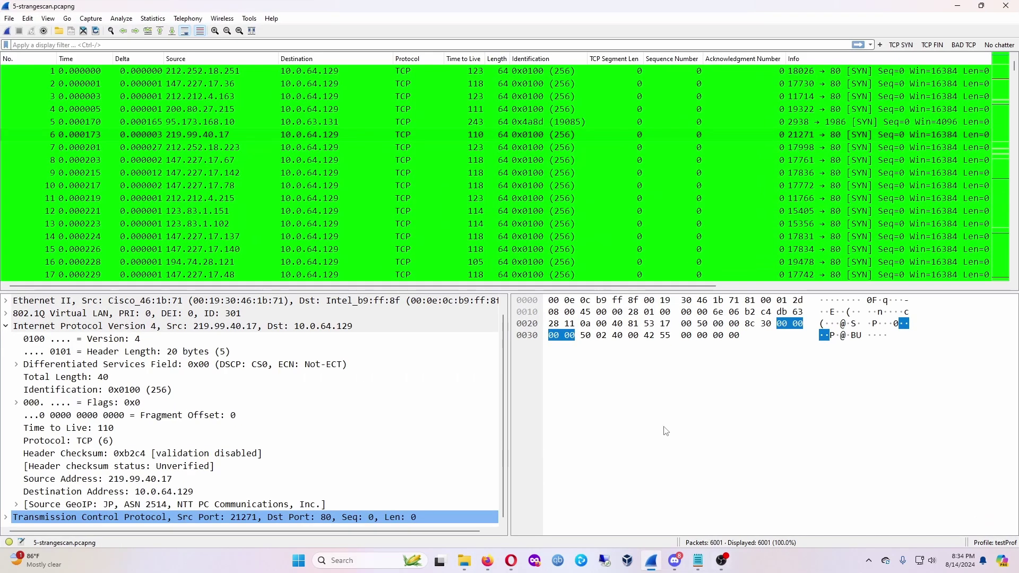
click(32, 21)
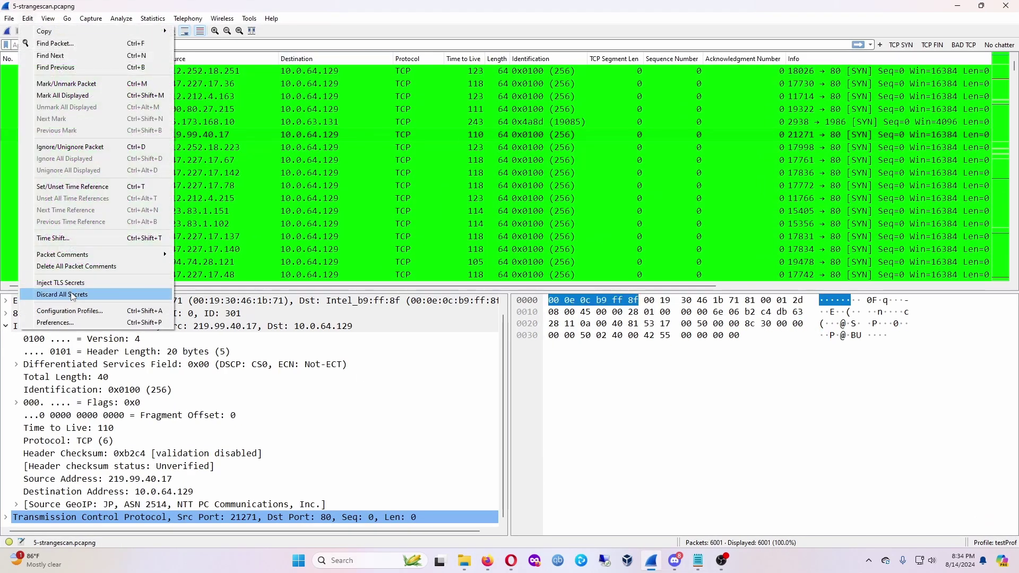
click(75, 325)
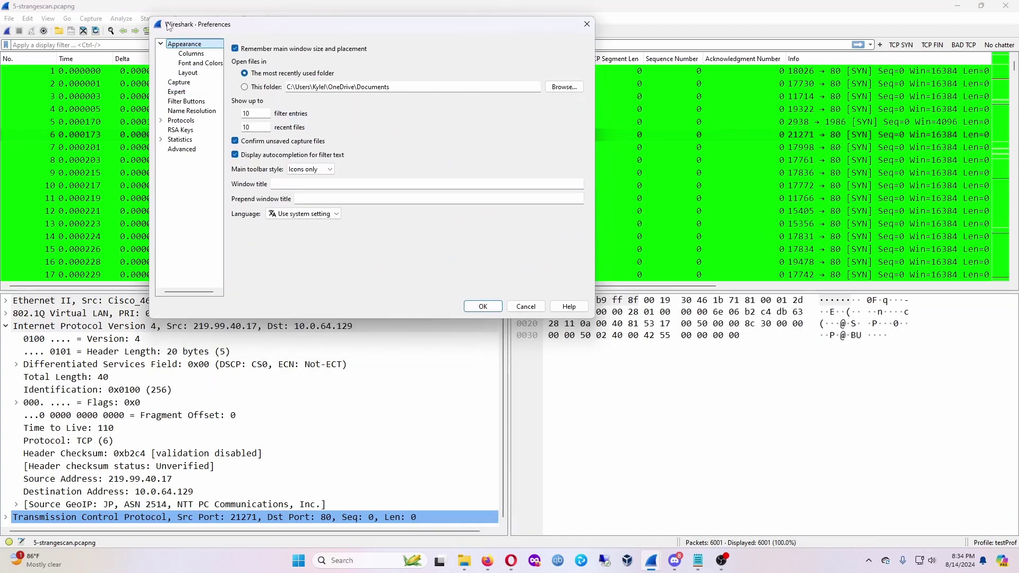
click(204, 117)
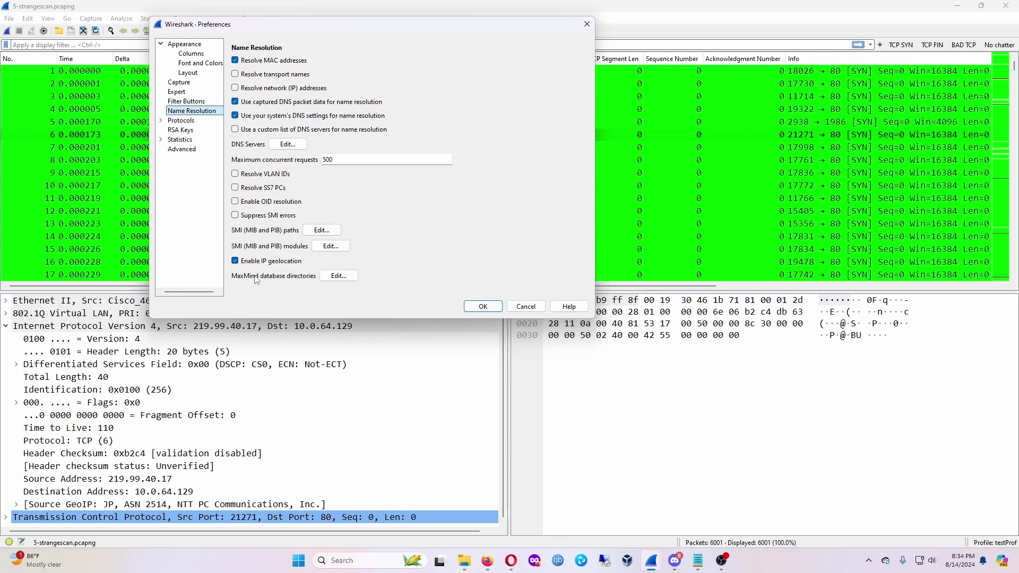
click(355, 274)
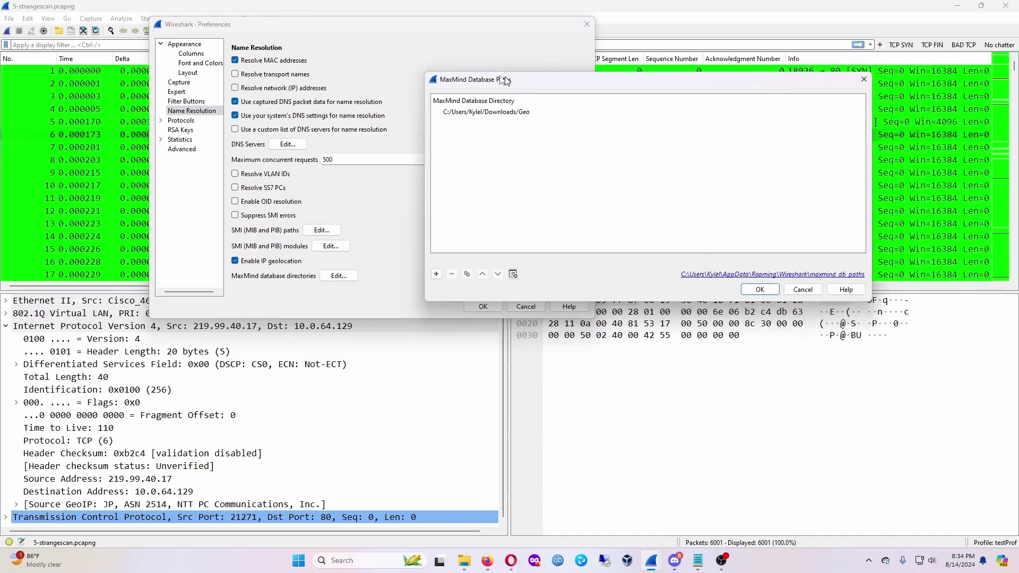
drag(509, 78, 379, 78)
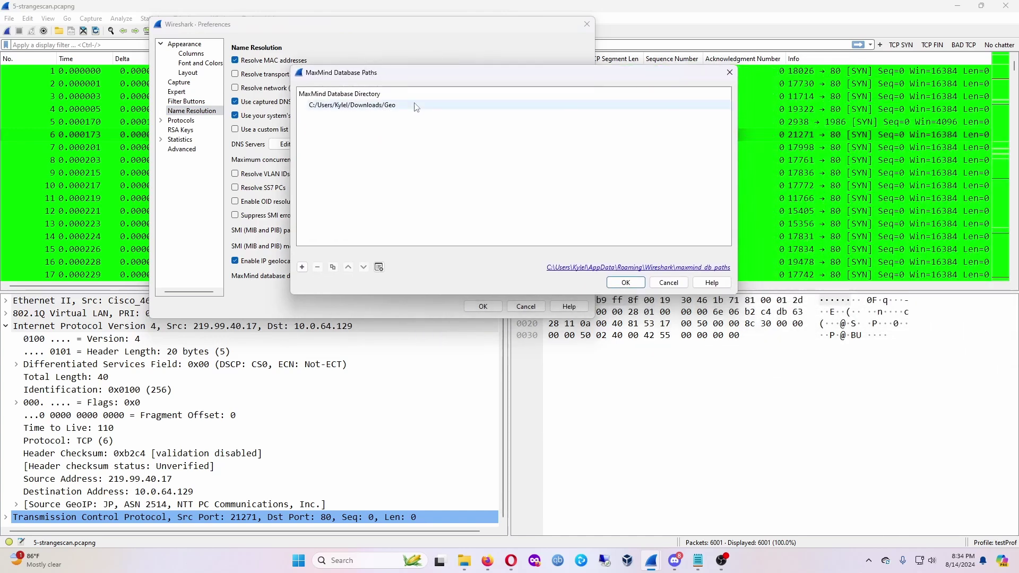
Compare the listed MaxMind database directory with the Geo folder's files, and cancel out of the database paths and preferences
drag(1018, 181, 527, 179)
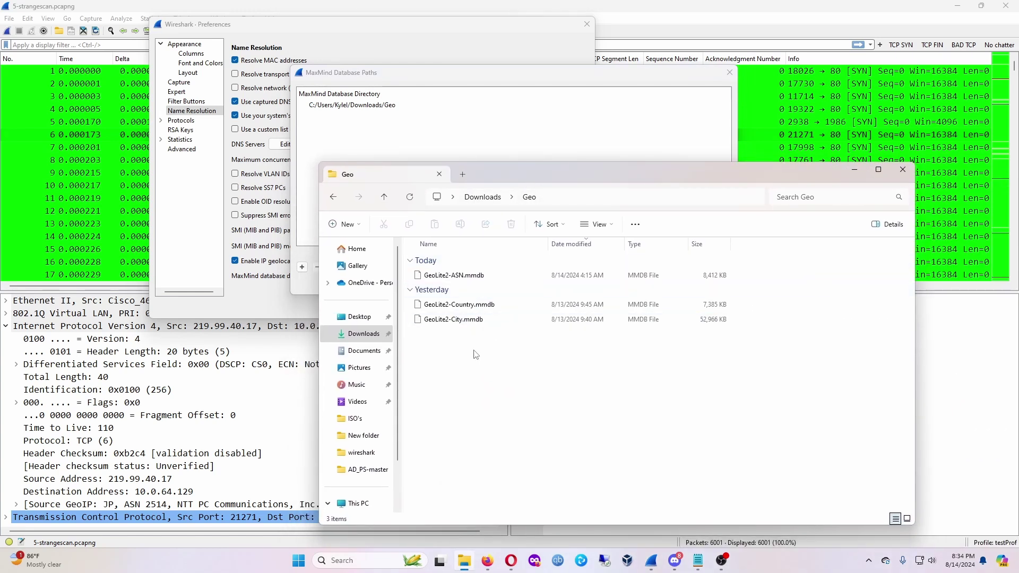
click(903, 170)
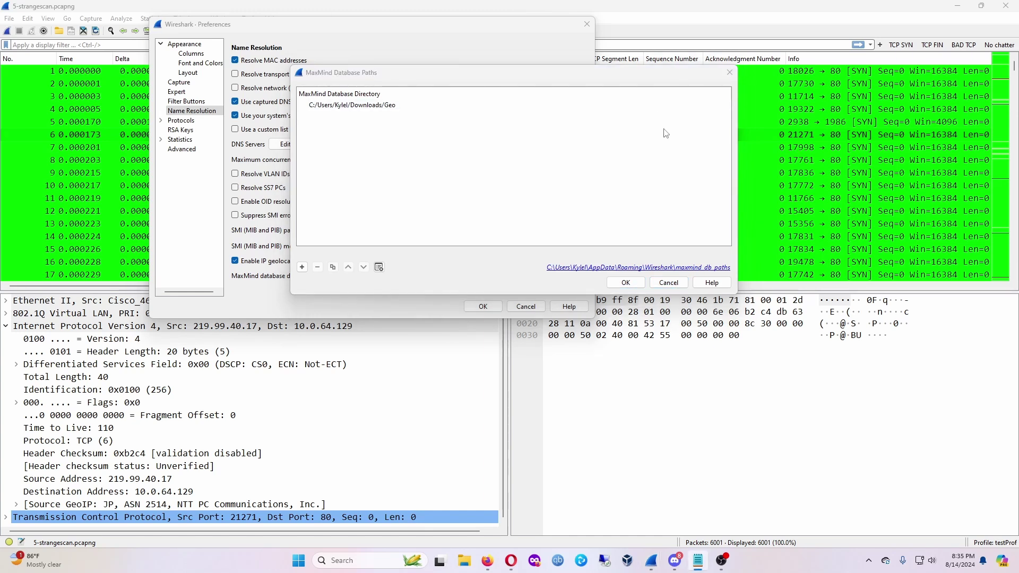
click(669, 283)
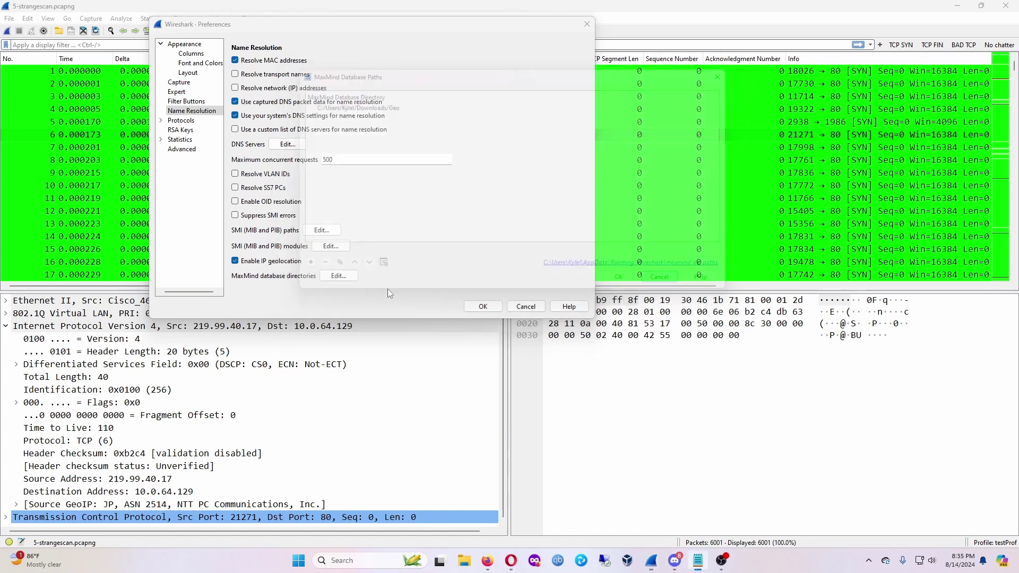
click(526, 307)
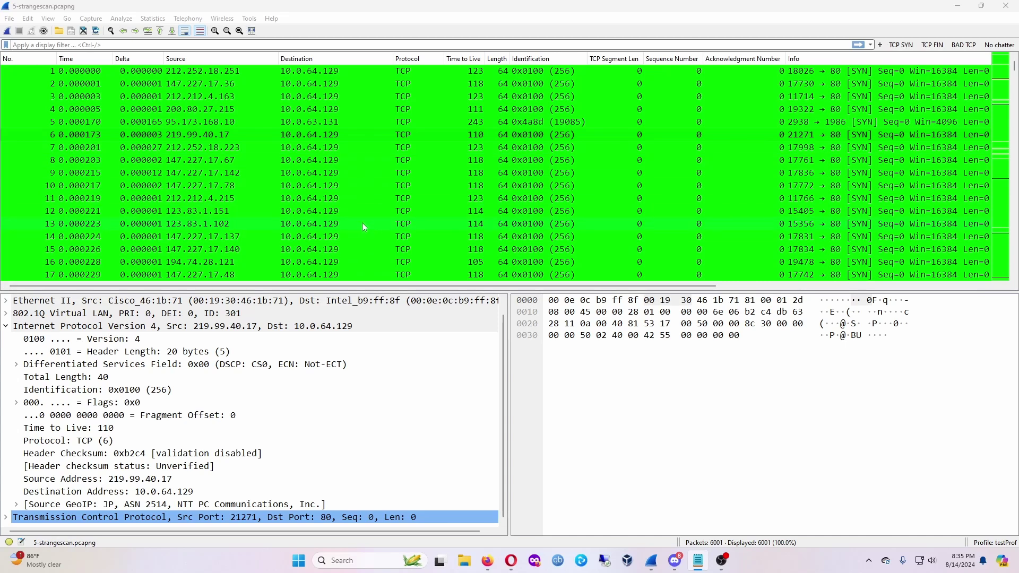
Select packet 1 and look over the source addresses and SYN packets in the packet list
click(312, 75)
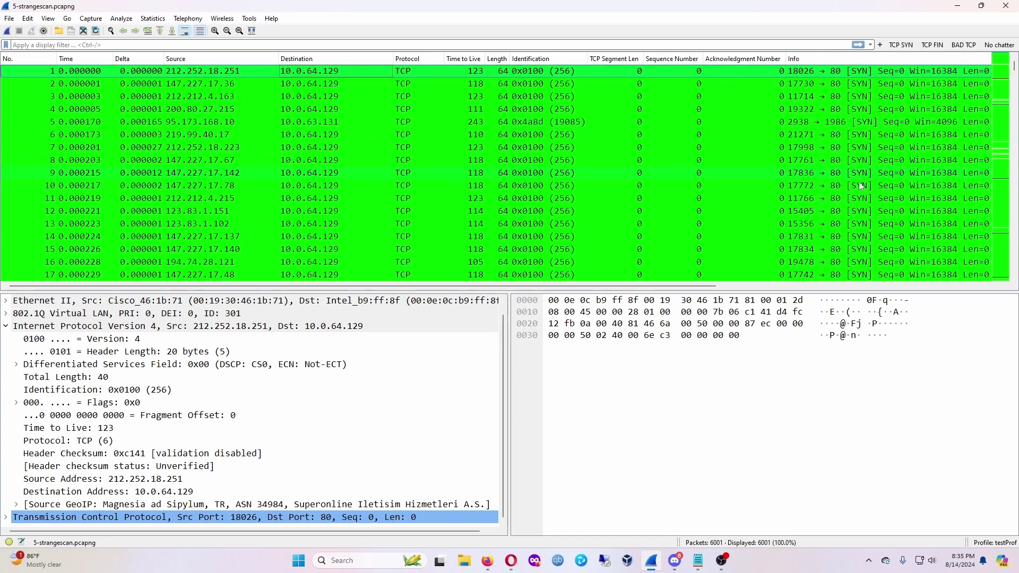
scroll(873, 185, down, 4)
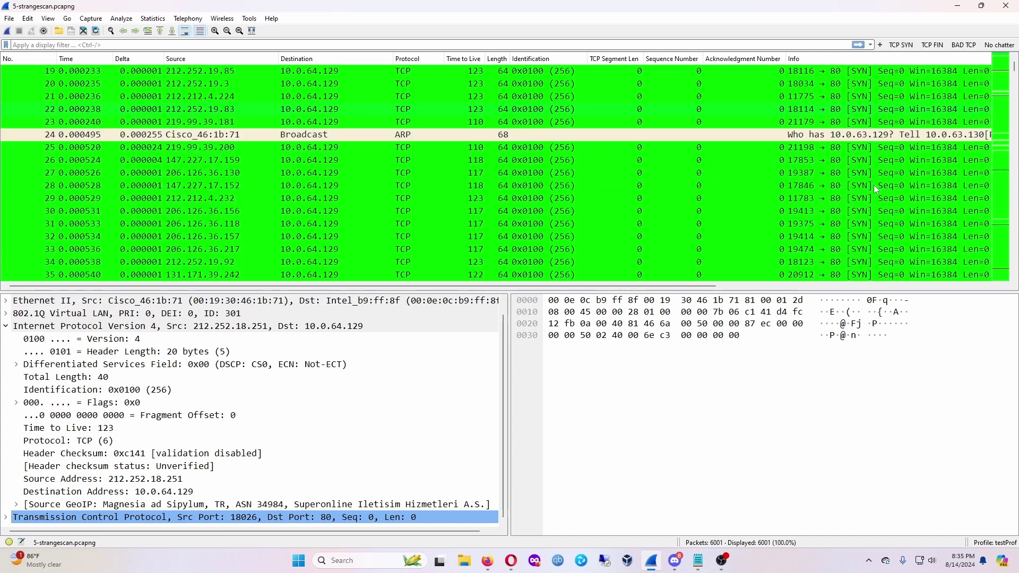
scroll(873, 185, up, 4)
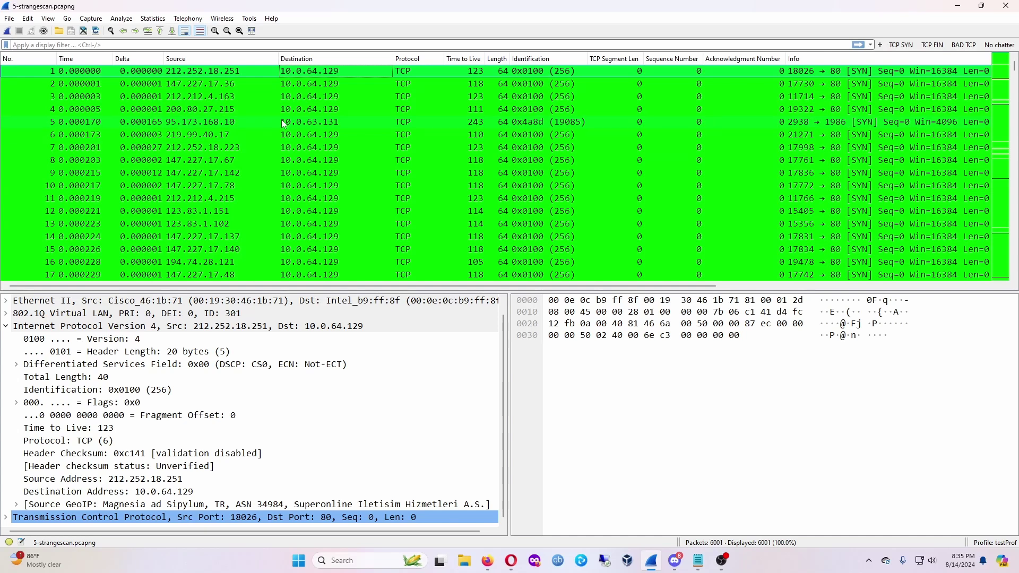
scroll(252, 181, down, 12)
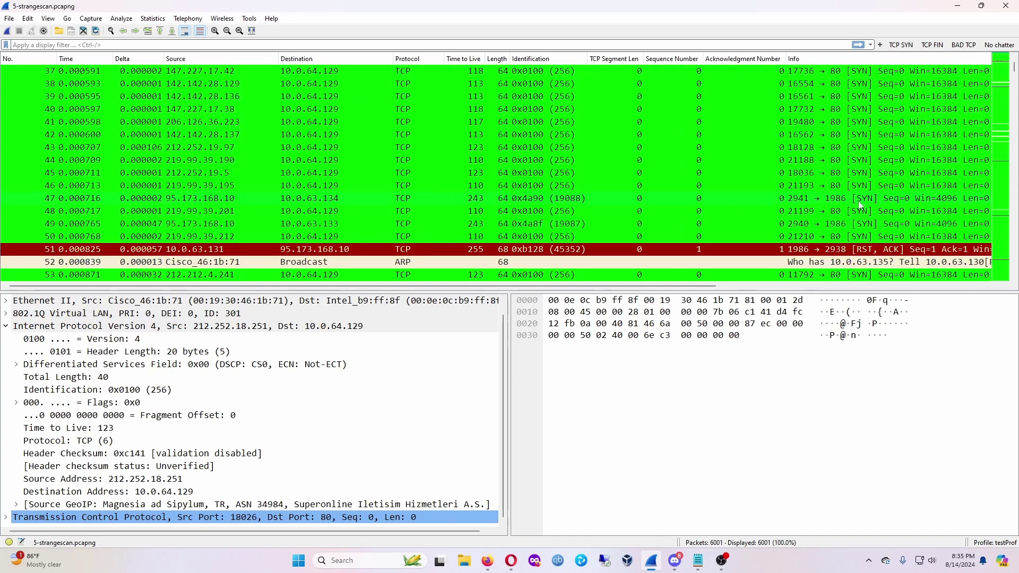
scroll(858, 203, up, 12)
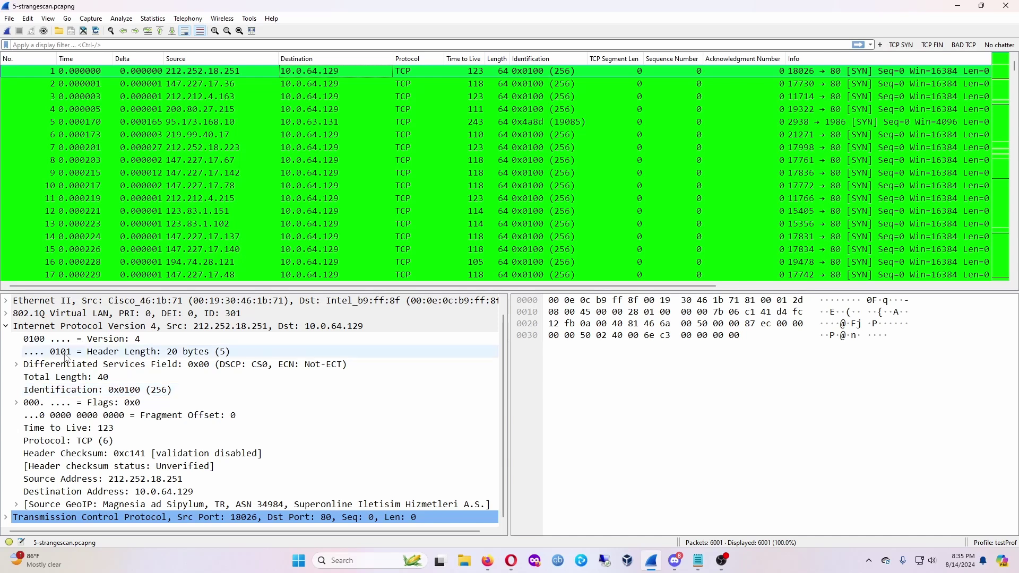
Inspect the Source GeoIP information in the IPv4 header of packet 1, and the expanded GeoIP details of packet 13
click(6, 328)
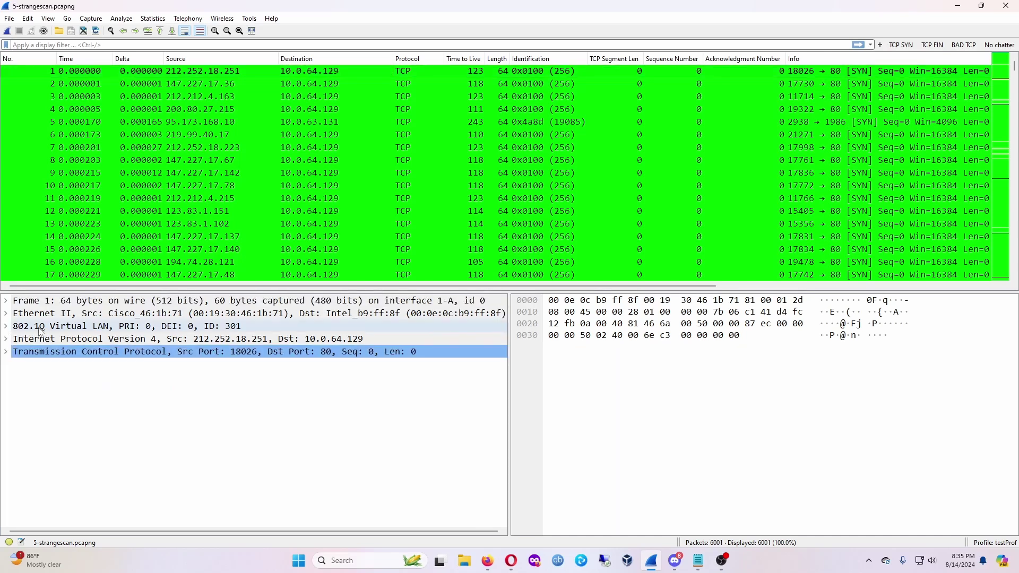
click(6, 340)
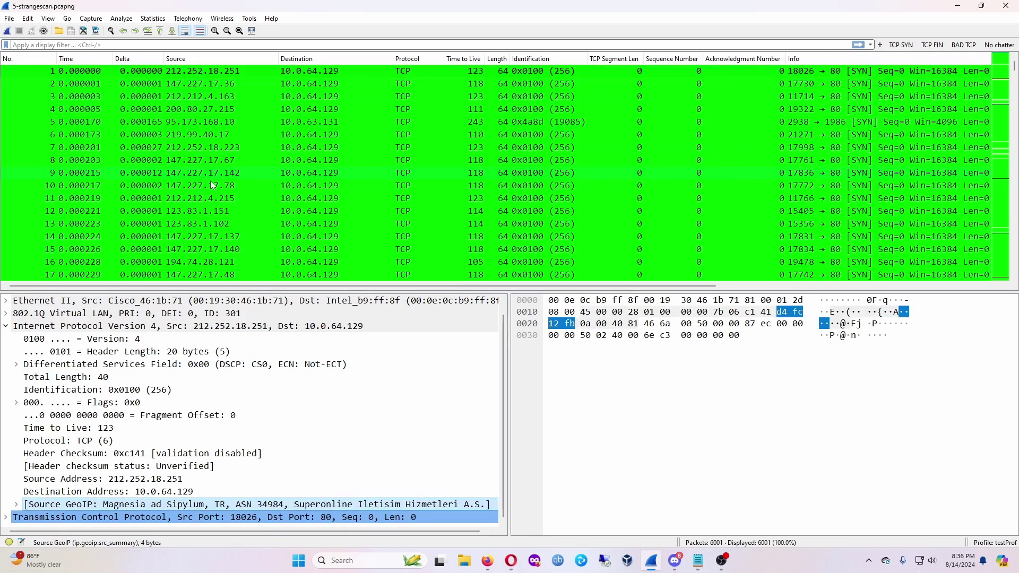
click(210, 225)
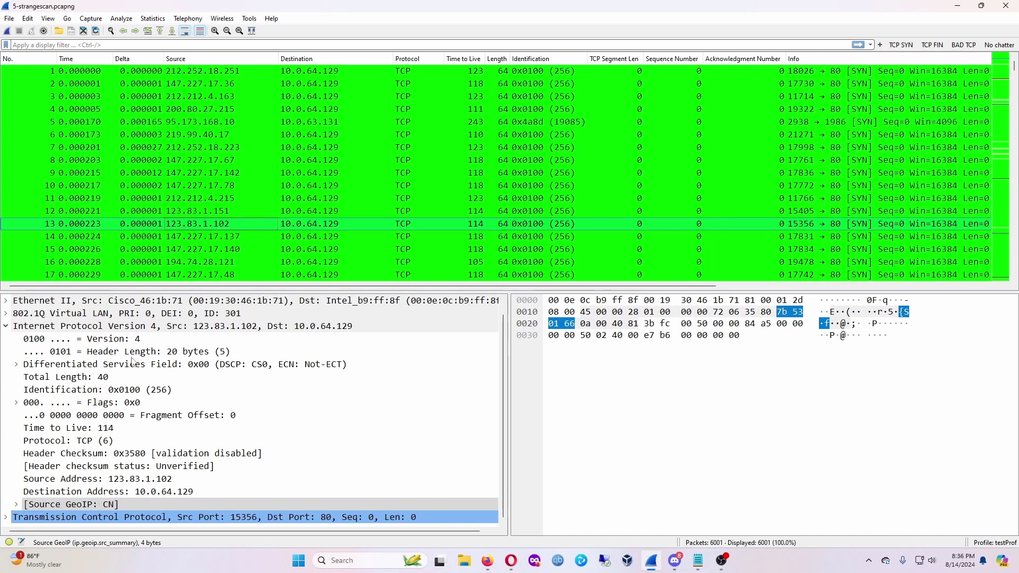
click(16, 505)
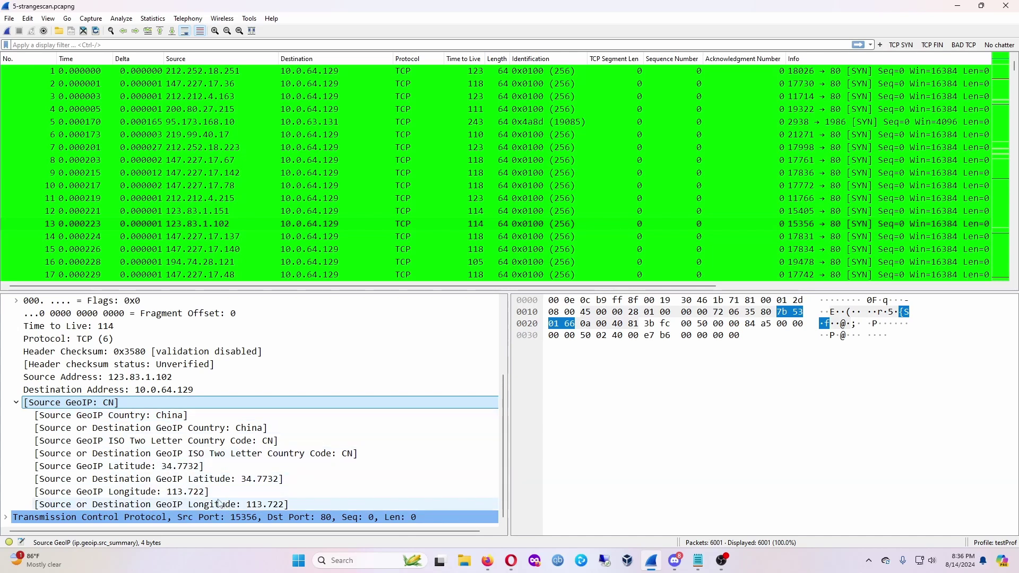
click(17, 404)
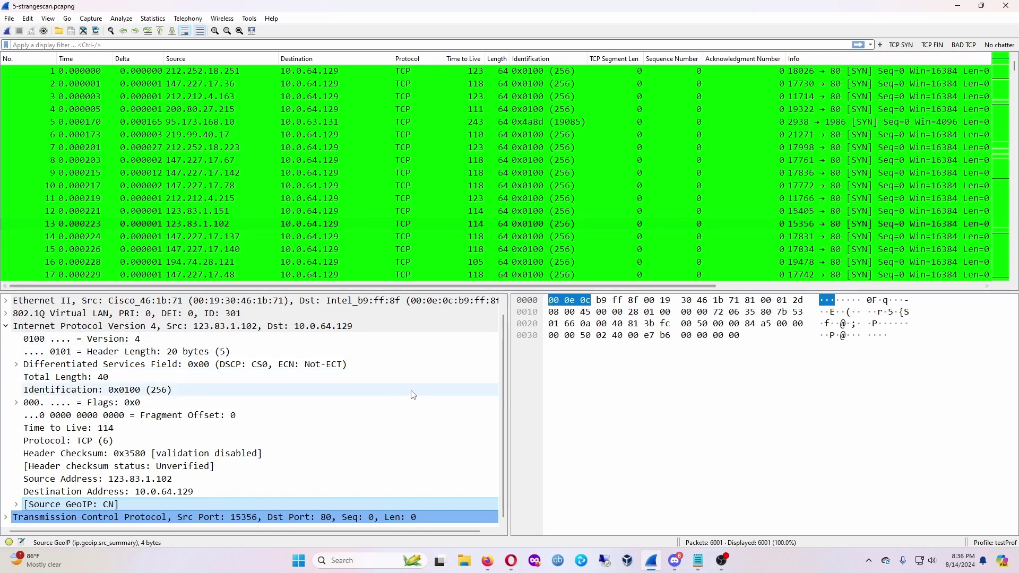
Open the Endpoints statistics for the capture, fit the window on screen and show the IPv4 endpoints with their geolocation columns
click(151, 18)
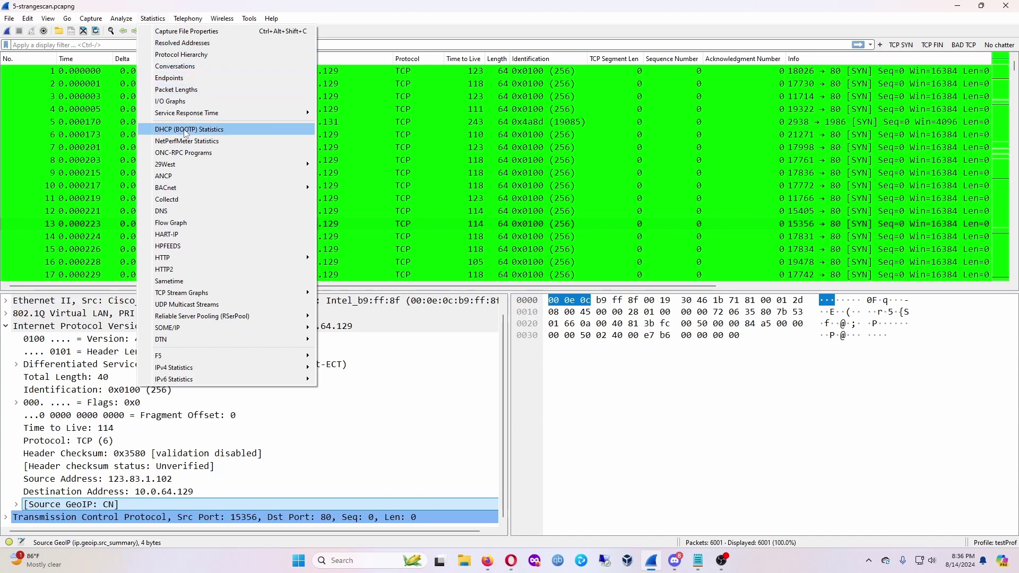
click(182, 79)
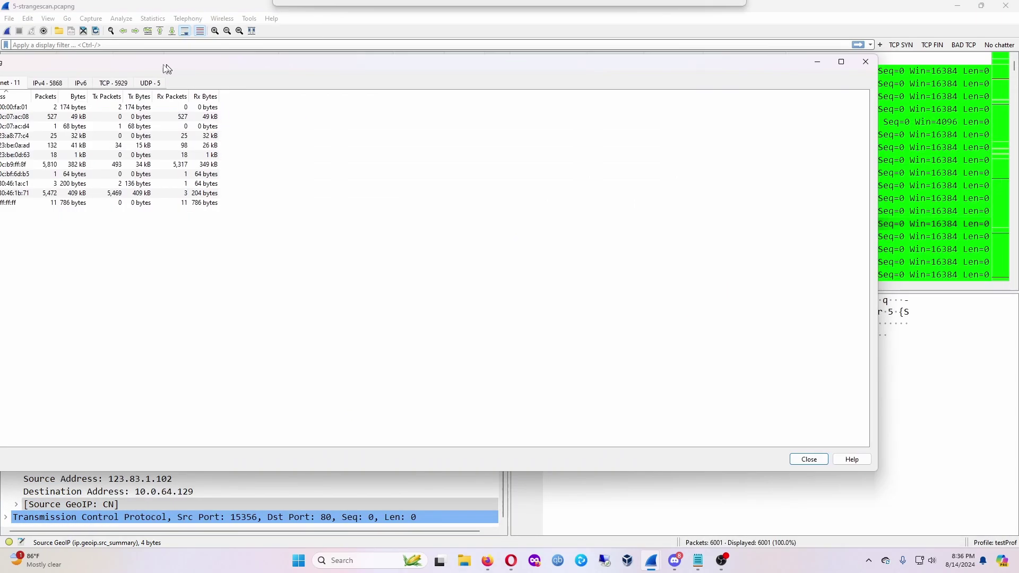
drag(167, 69, 254, 57)
drag(962, 211, 489, 196)
drag(226, 70, 319, 98)
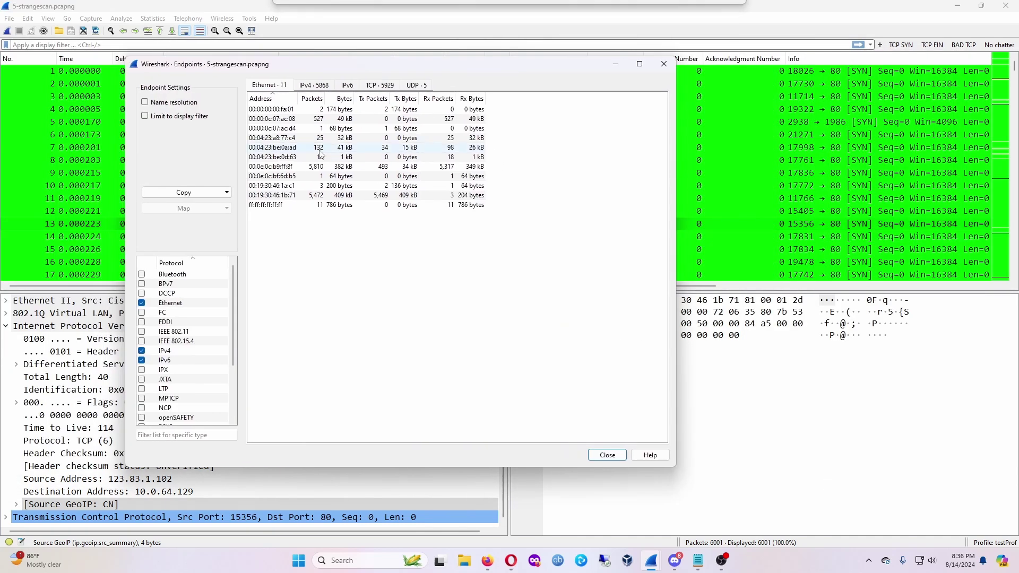
click(318, 86)
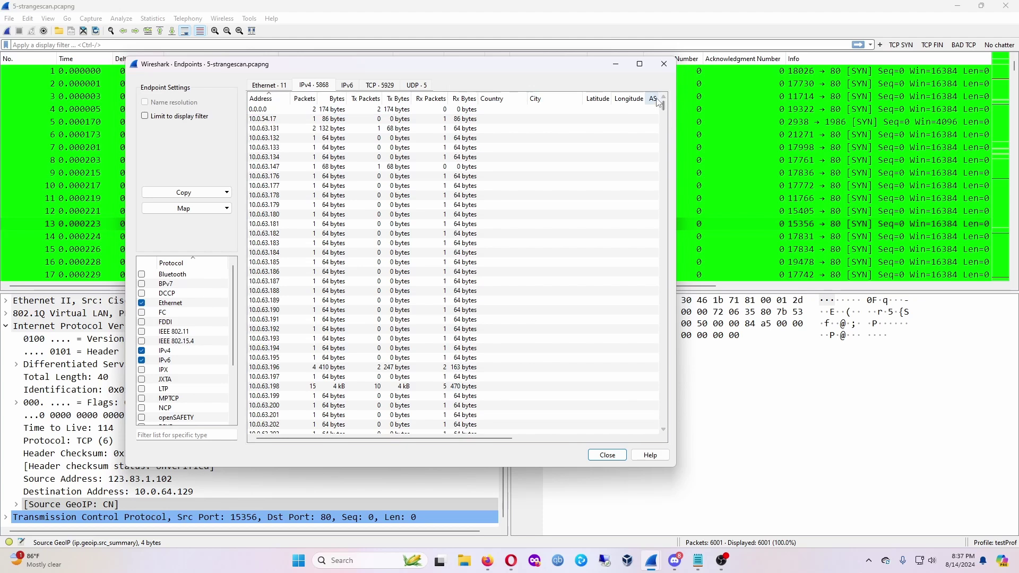
Look through the IPv4 endpoints' country, city and coordinate columns, and the AS number and organization of the Chinese addresses
mouse_move(483, 445)
mouse_down()
mouse_move(518, 442)
mouse_move(481, 442)
mouse_up()
scroll(647, 284, down, 15)
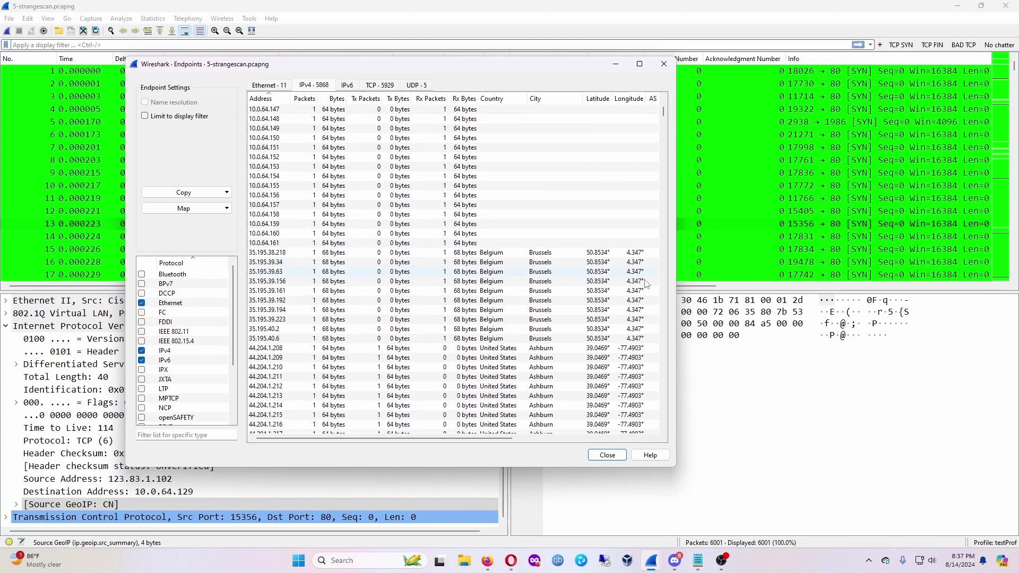
scroll(523, 223, down, 4)
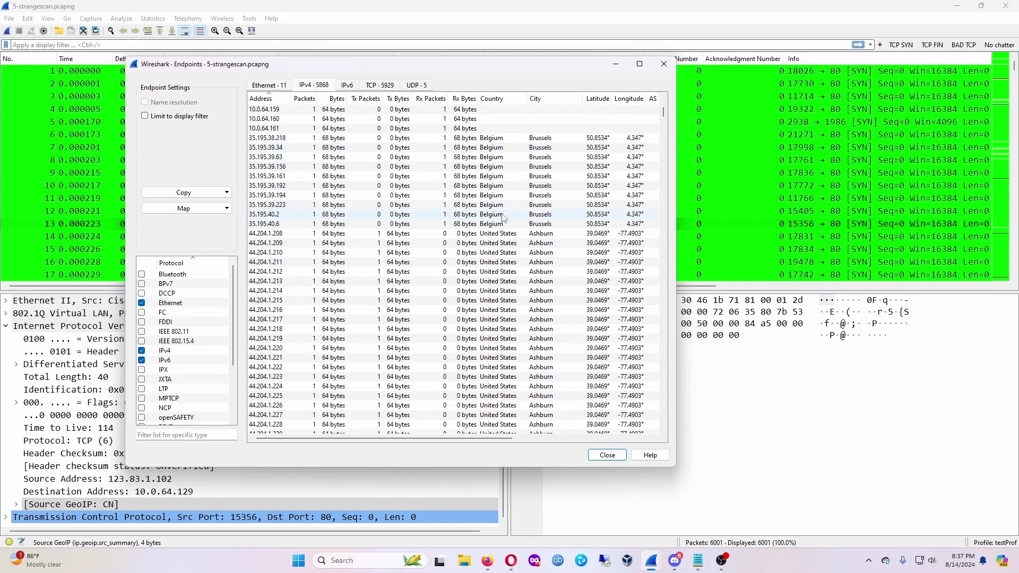
scroll(508, 250, down, 20)
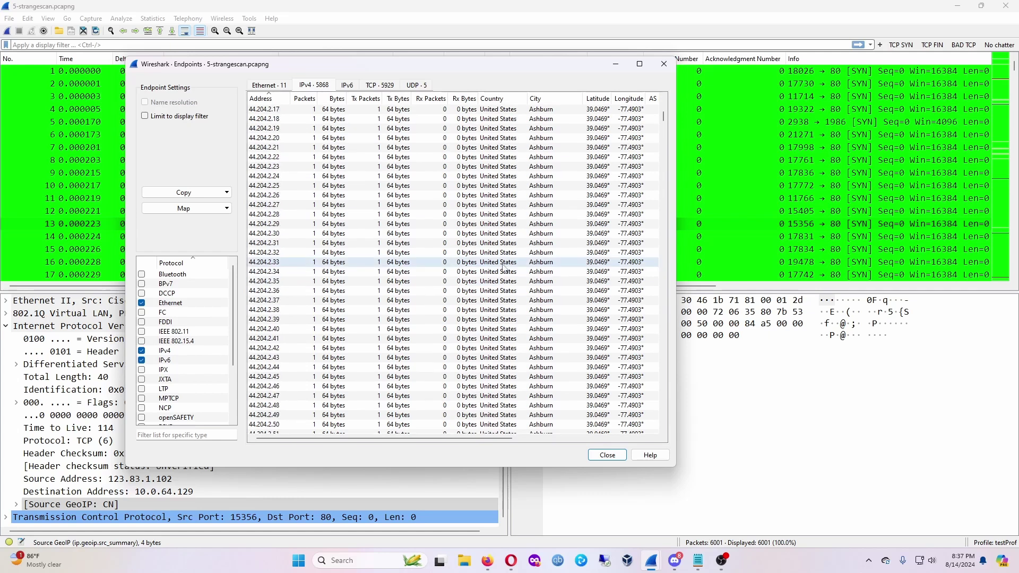
scroll(503, 267, down, 20)
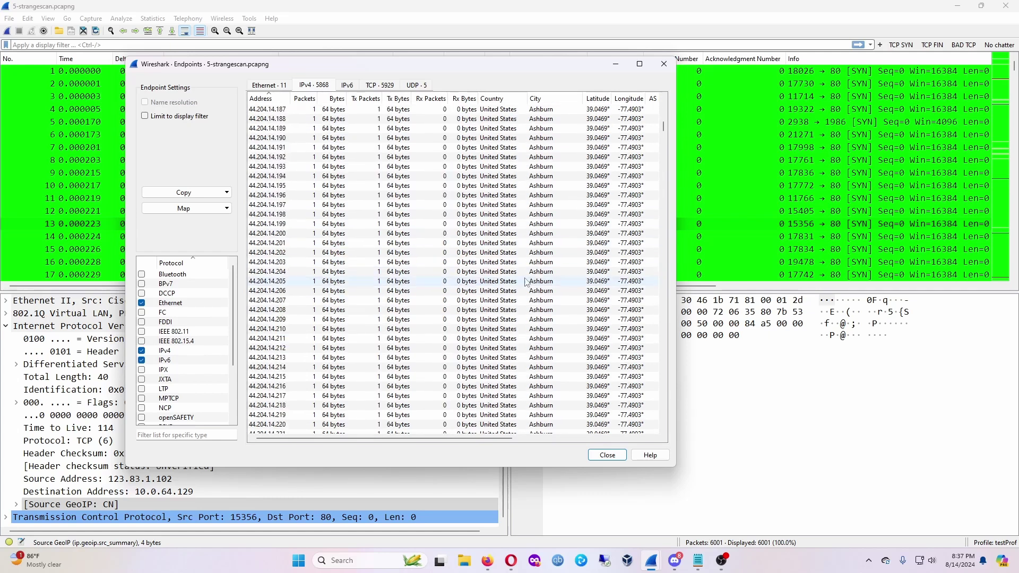
scroll(525, 260, down, 20)
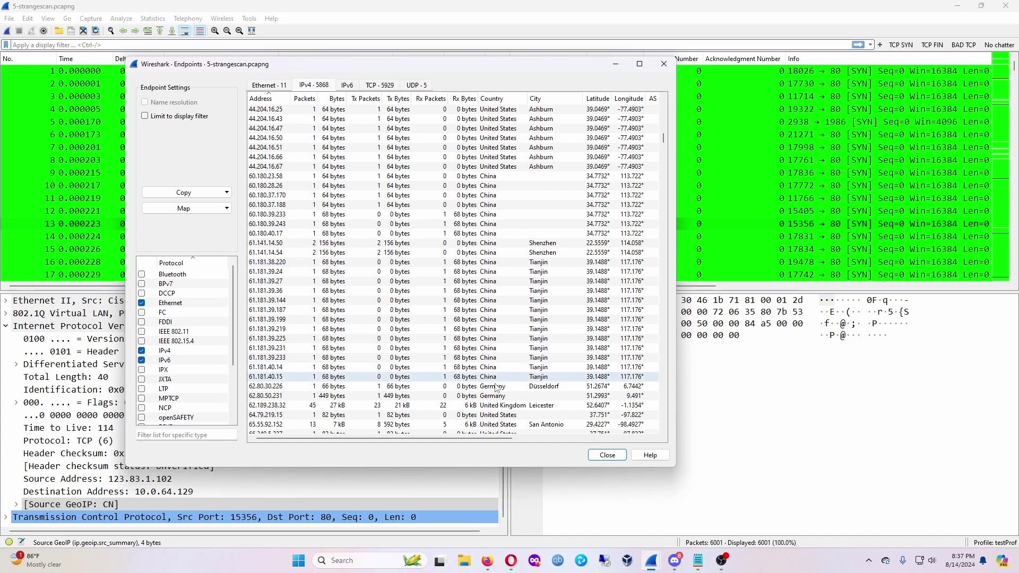
scroll(546, 340, down, 2)
scroll(536, 318, down, 5)
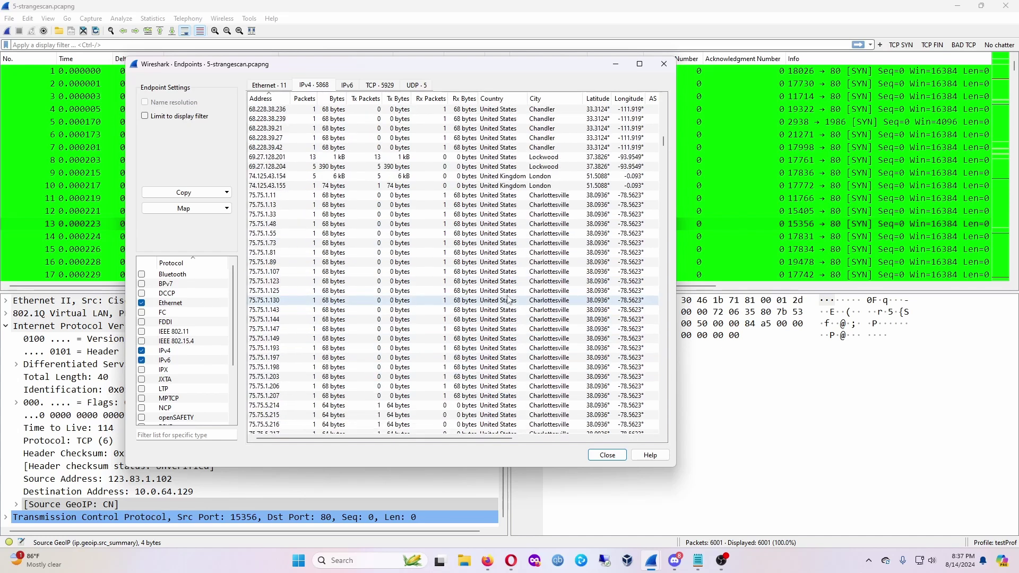
scroll(523, 281, up, 9)
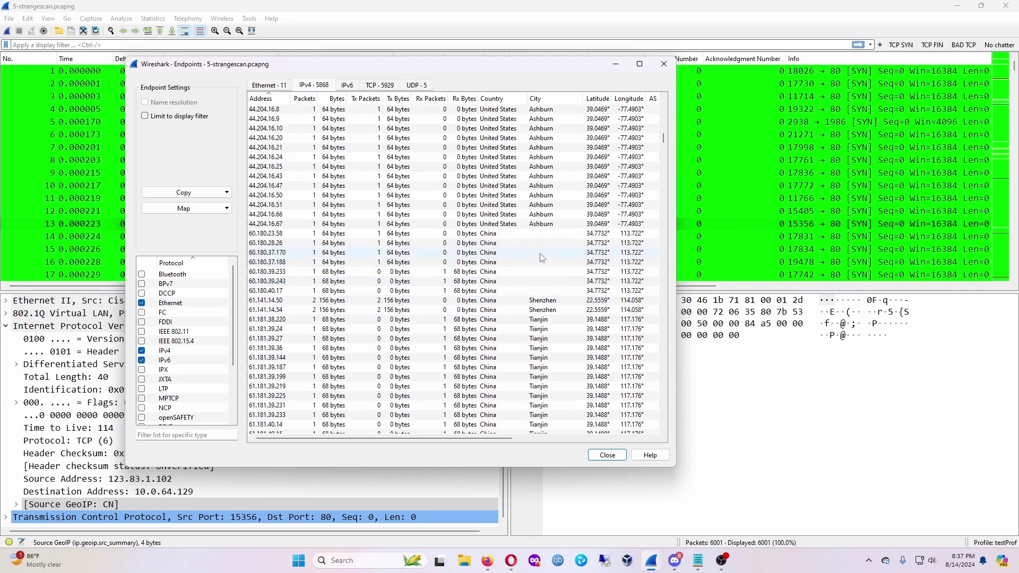
drag(462, 443, 500, 441)
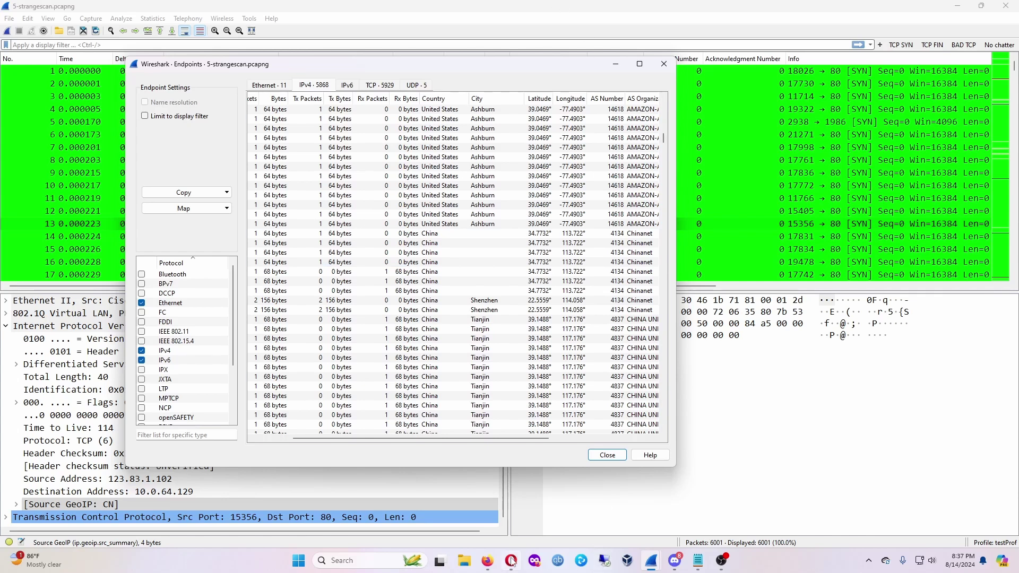
Switch to the Hacker Target Autonomous System Lookup page in the browser and look up ASN 4134
click(957, 6)
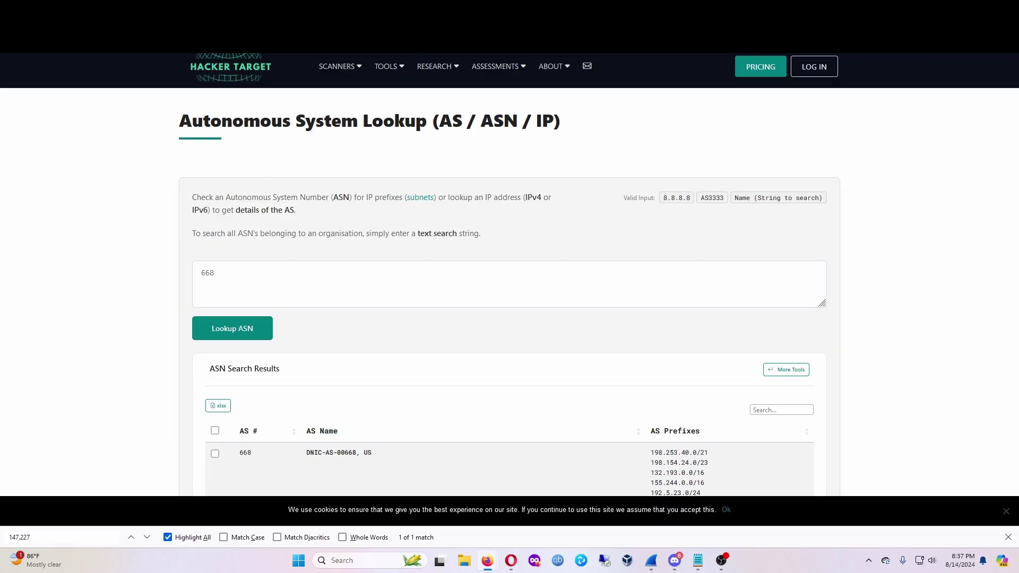
key(ctrl+Tab)
key(ctrl+a)
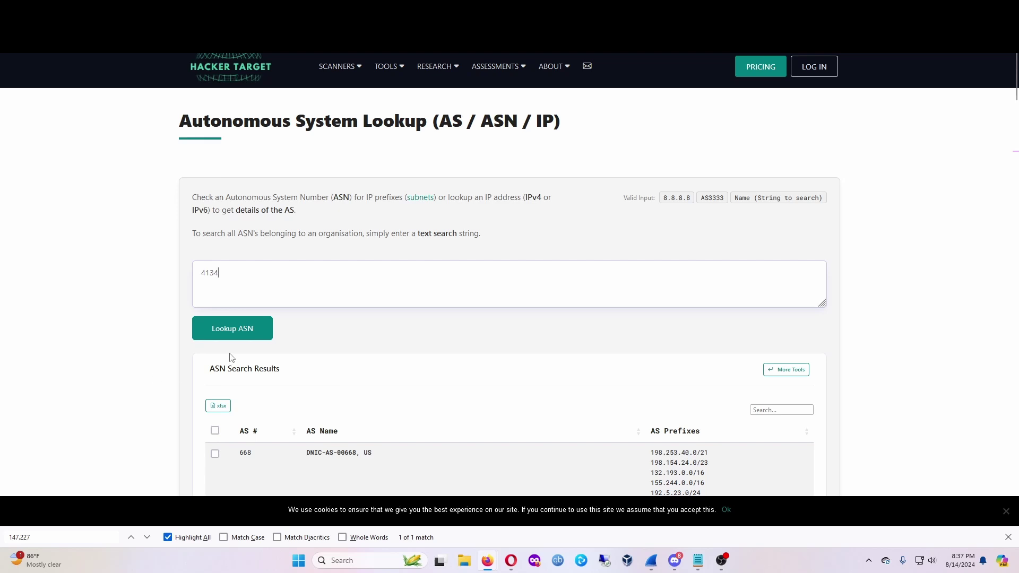
click(234, 334)
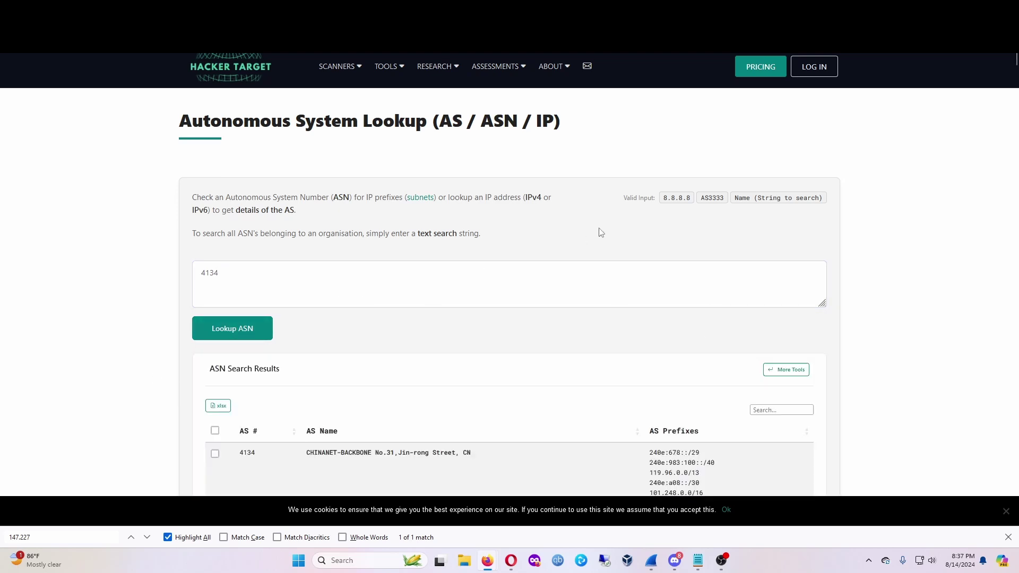
Look over the AS name and the address prefixes listed in the lookup results for AS 4134
scroll(534, 263, down, 5)
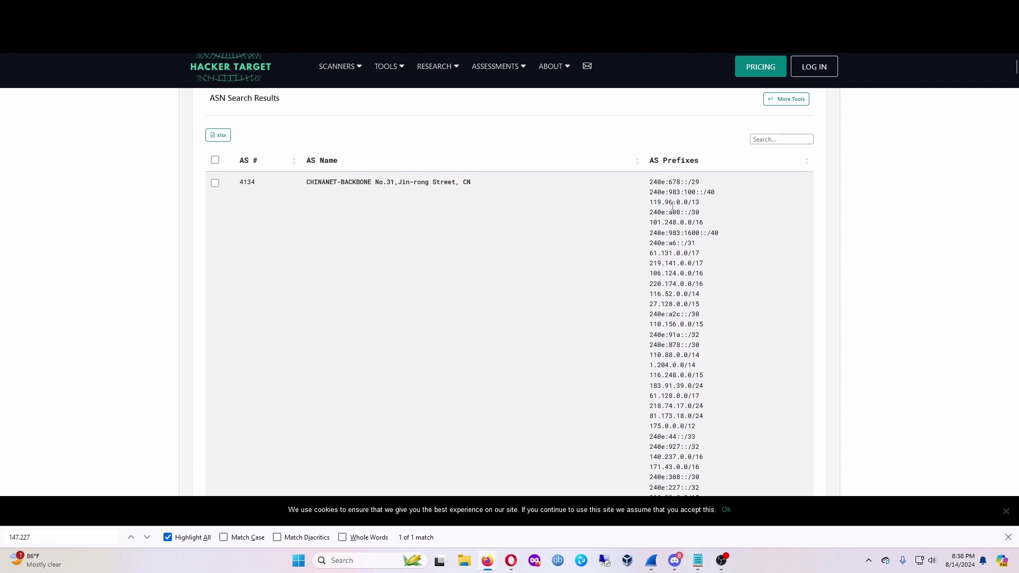
drag(666, 202, 701, 324)
click(715, 295)
scroll(446, 197, down, 1)
scroll(539, 294, up, 2)
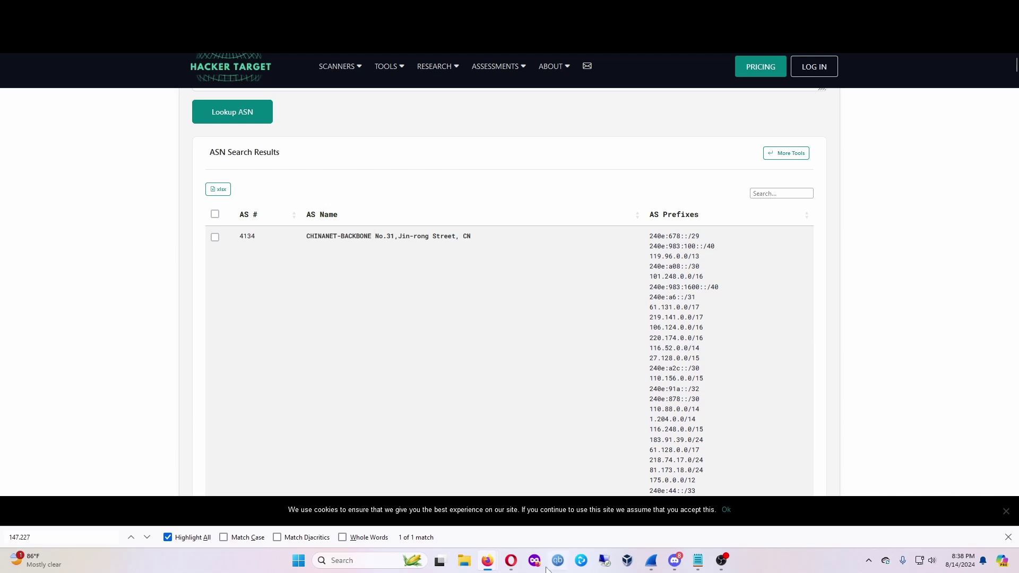
Switch to the Wireshark Endpoints window, select endpoint 60.180.23.58, and move the window aside to reveal the AS prefixes
mouse_move(651, 561)
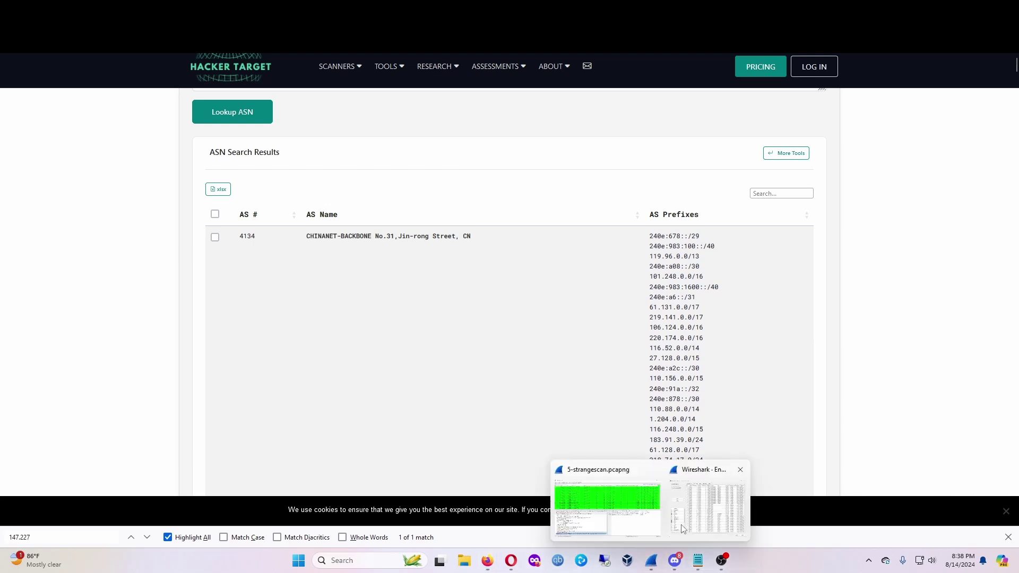
click(683, 527)
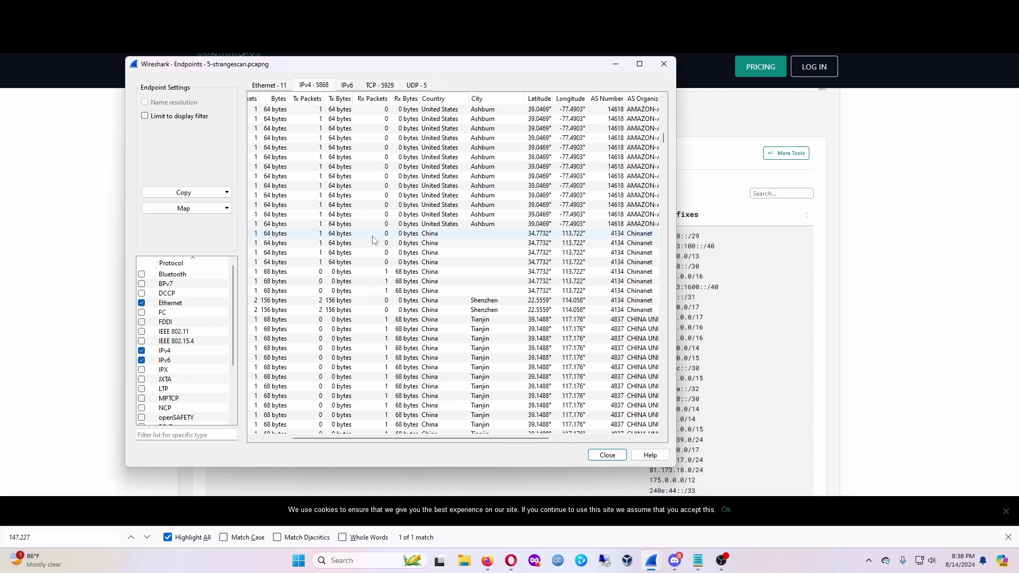
click(534, 237)
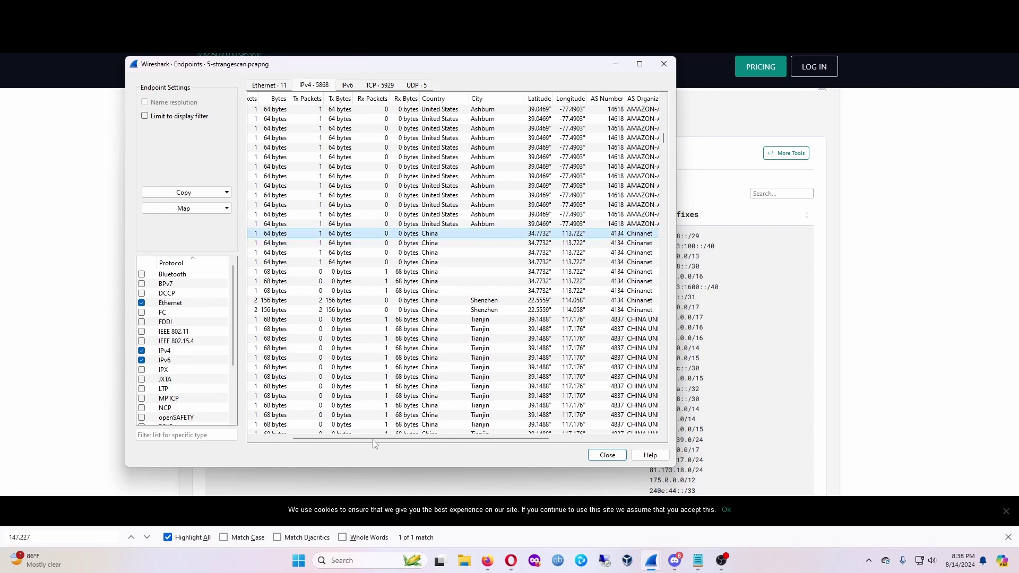
drag(374, 439, 328, 441)
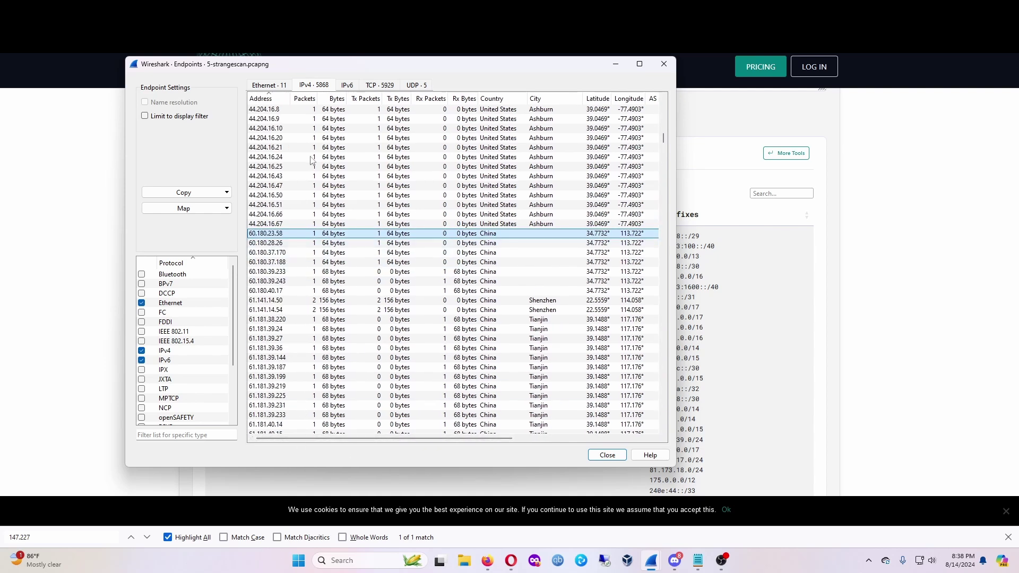
drag(346, 71, 199, 74)
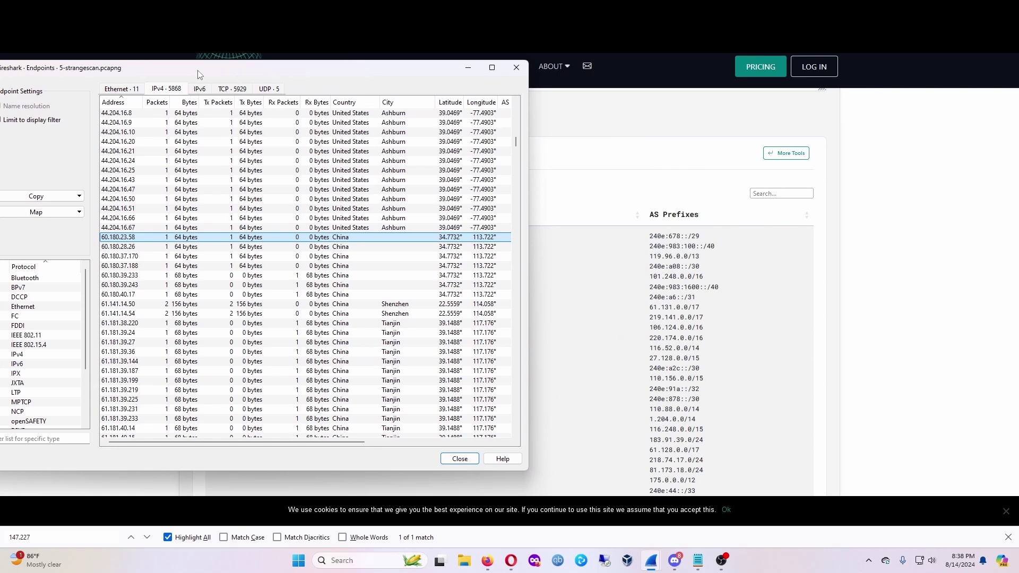
Search the ASN lookup results page for the address prefix 60.180
click(618, 361)
key(ctrl+f)
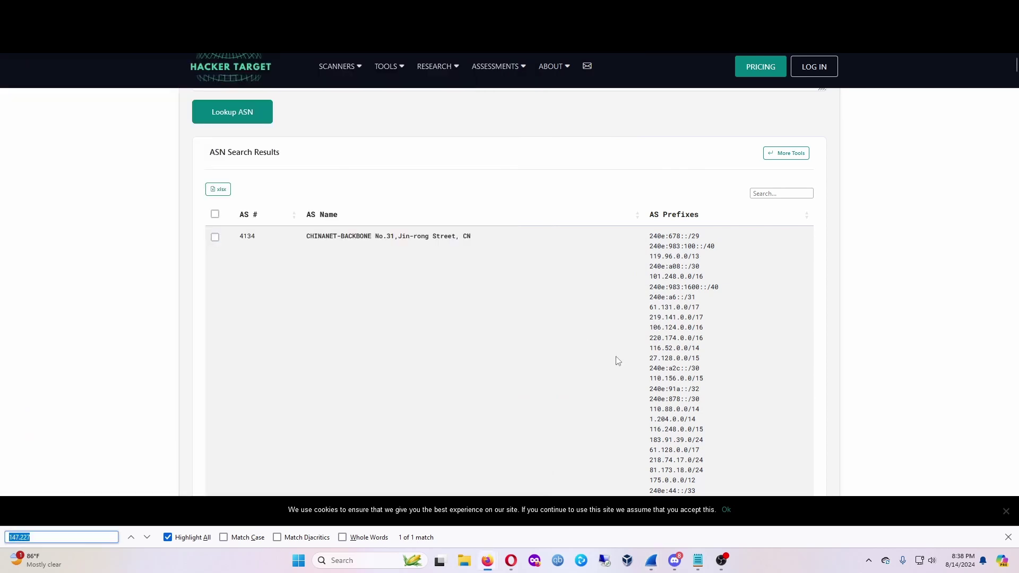
text(60.)
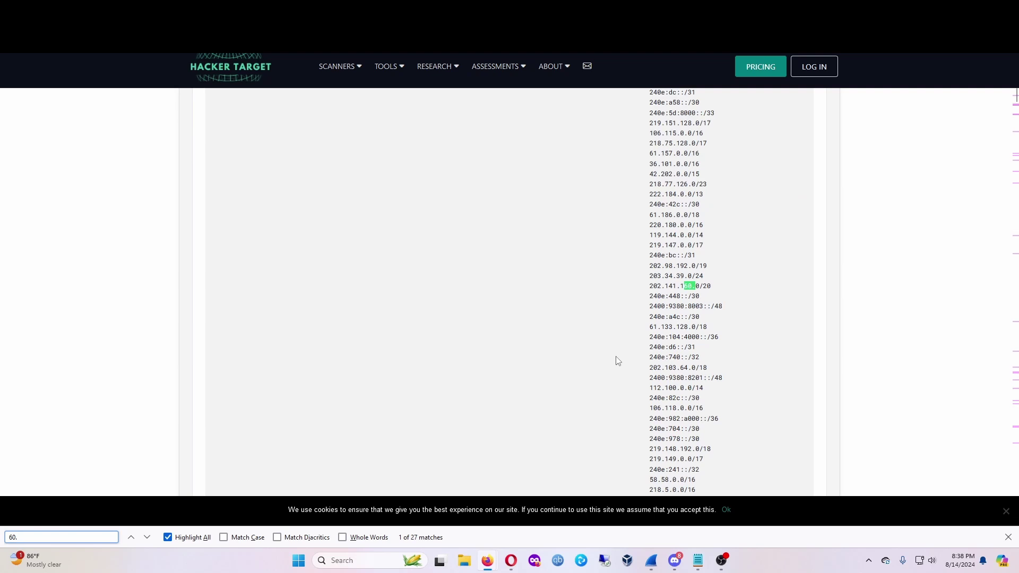
text(180)
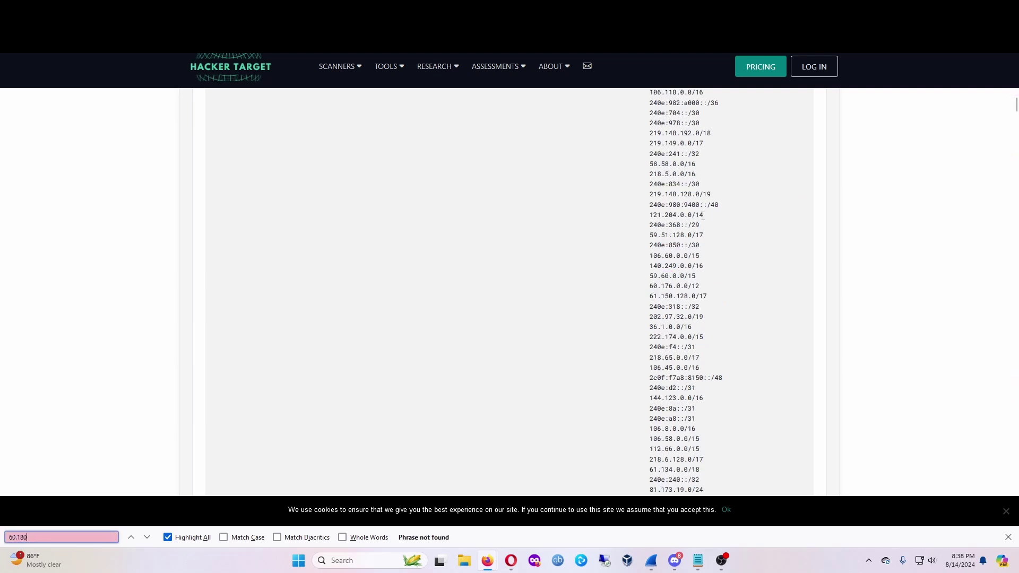
mouse_move(652, 562)
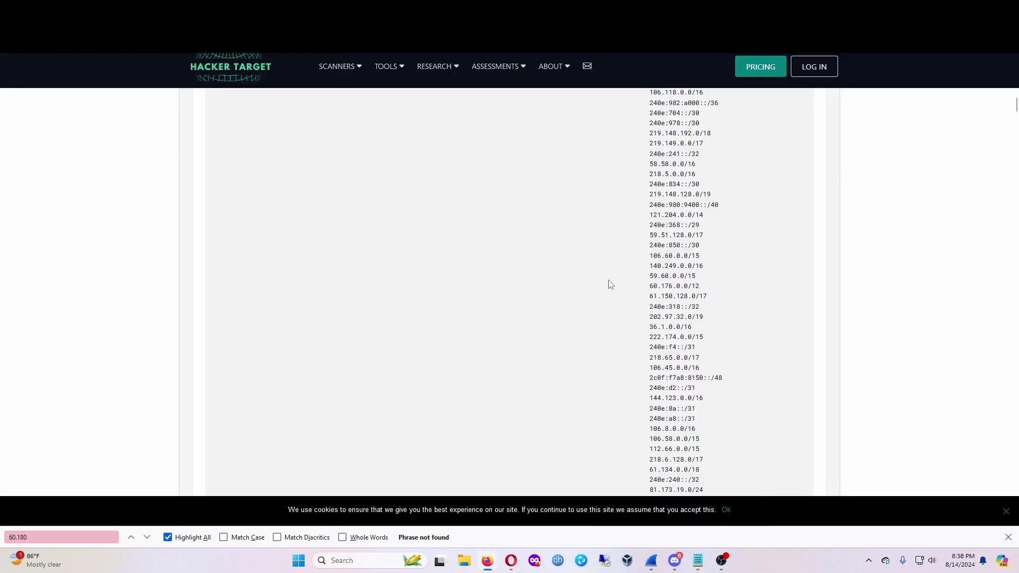
key(ctrl+f)
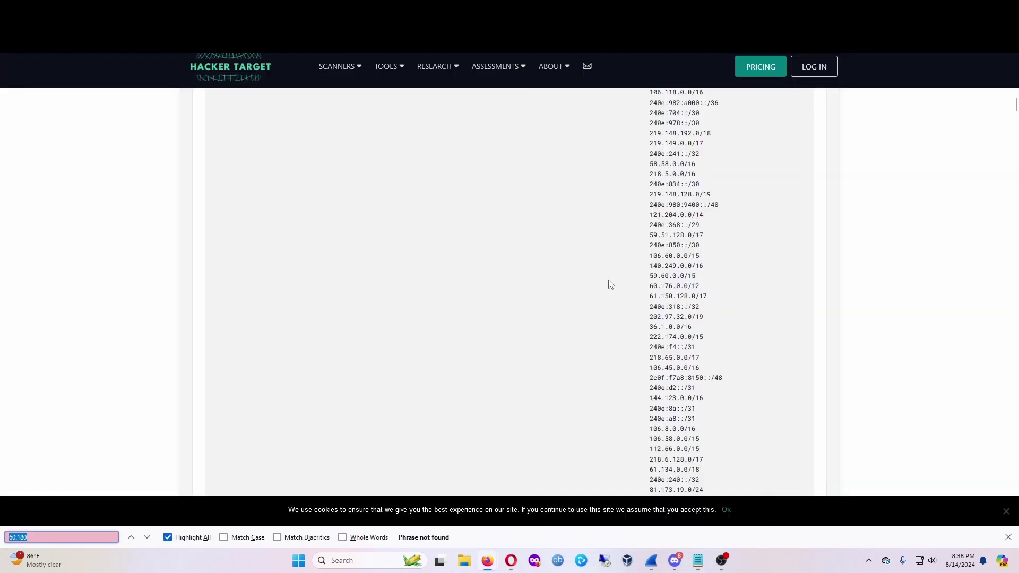
Read through the AS 4134 prefix list for ranges that could cover the 60.180 addresses
scroll(631, 309, down, 10)
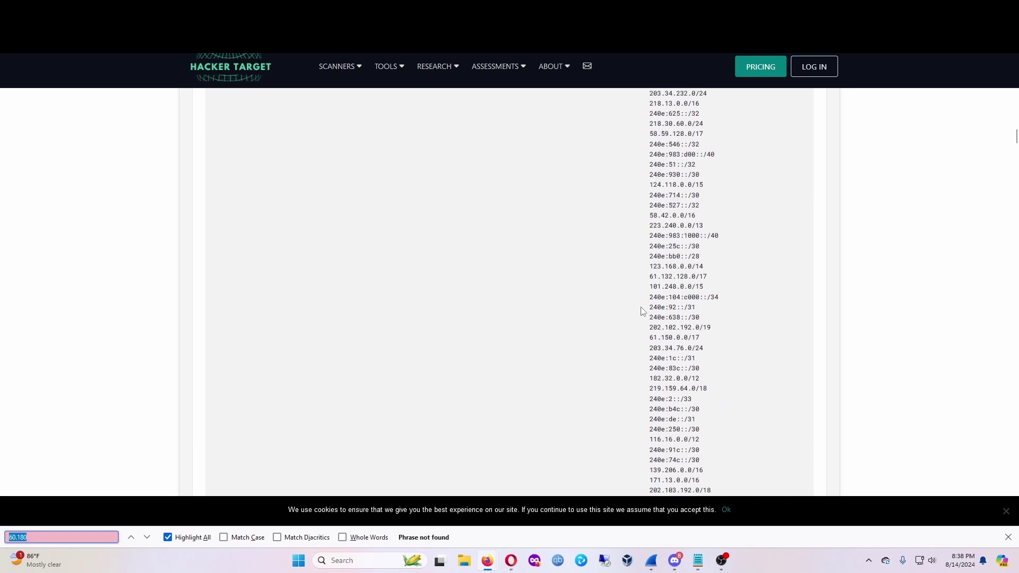
scroll(722, 278, up, 10)
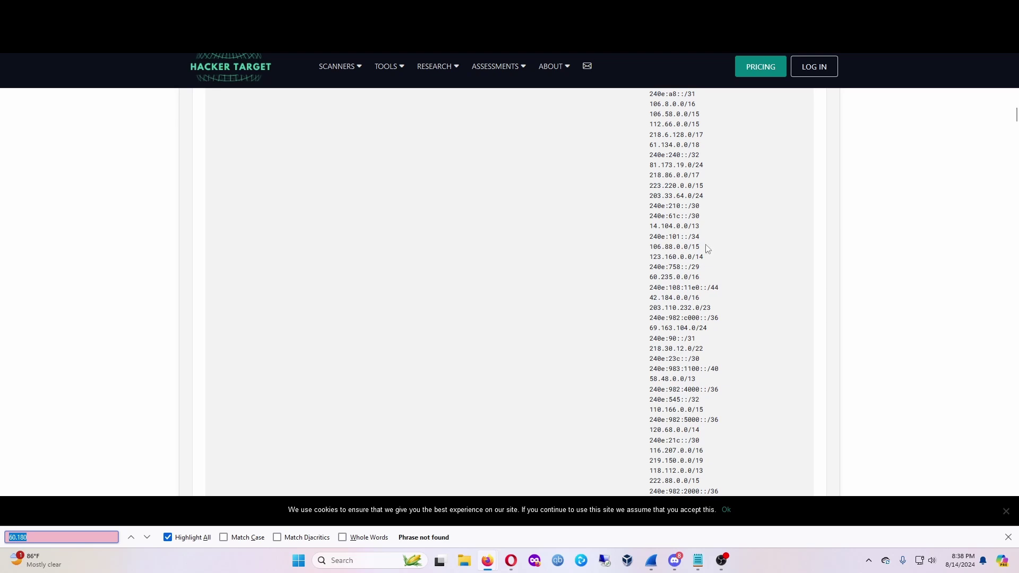
scroll(677, 217, up, 15)
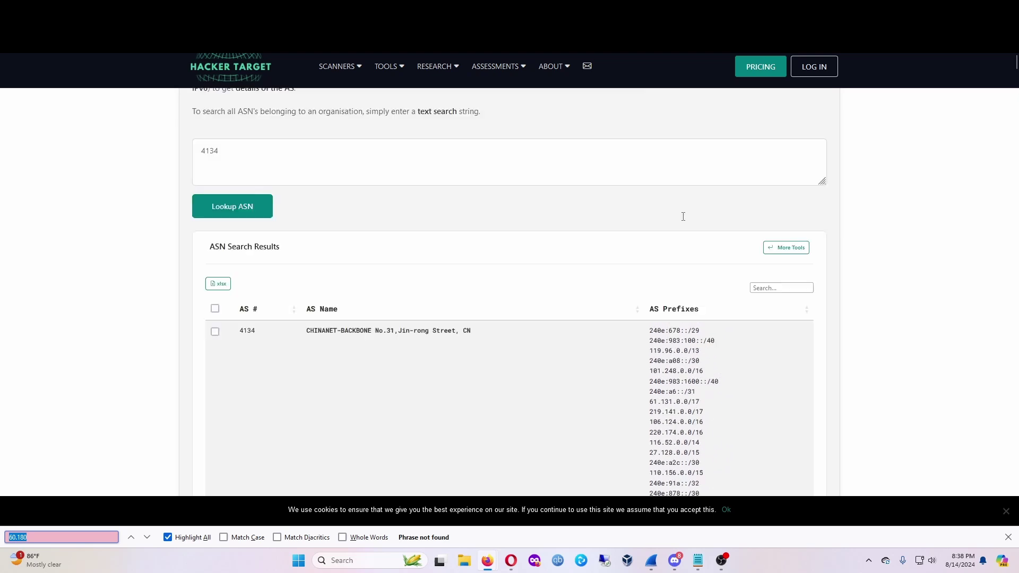
scroll(742, 341, down, 10)
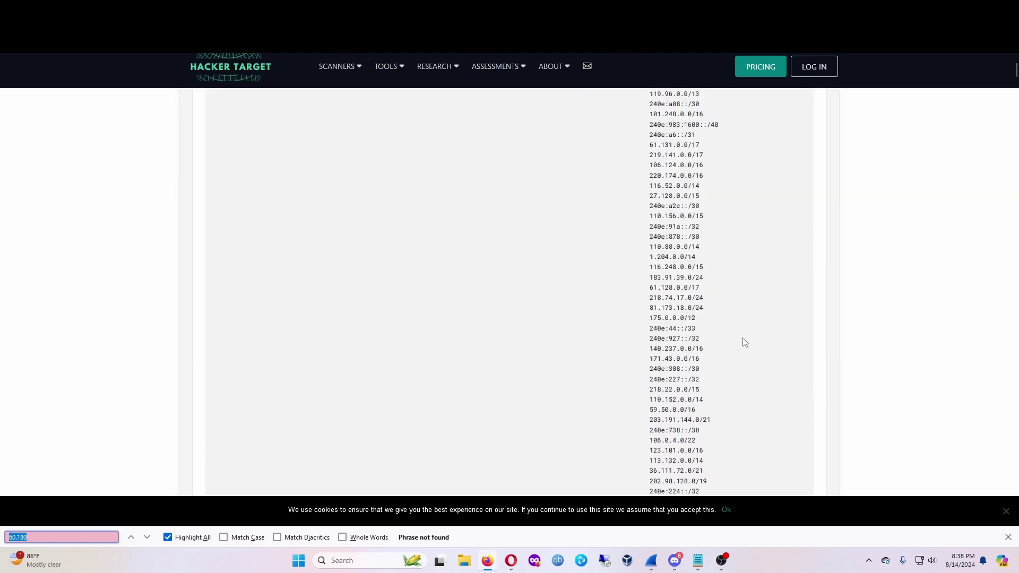
scroll(705, 282, up, 10)
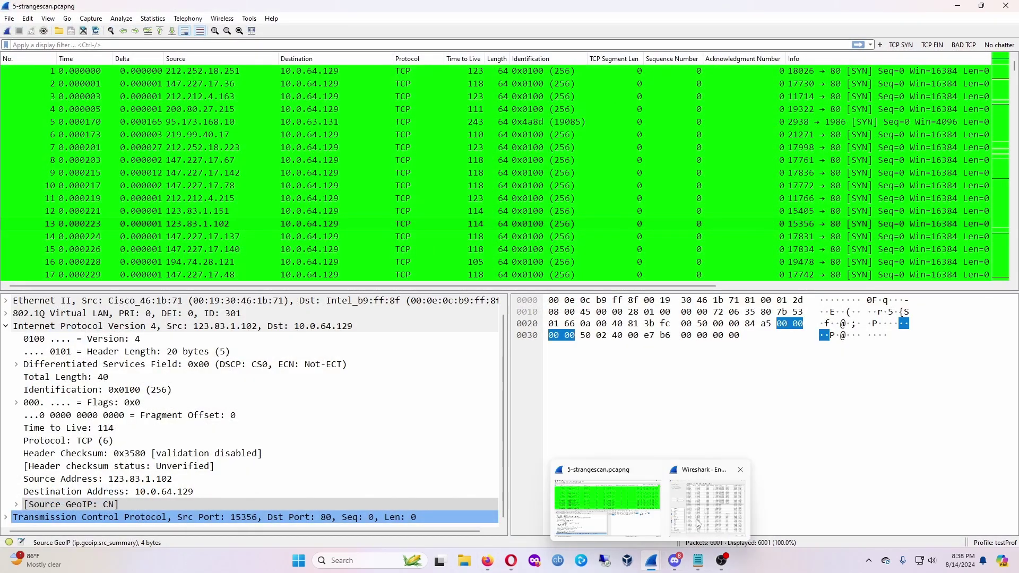
Return to Wireshark's Endpoints window, open the IPv4 endpoint map in the browser, and maximize the map window
click(715, 510)
drag(296, 70, 533, 62)
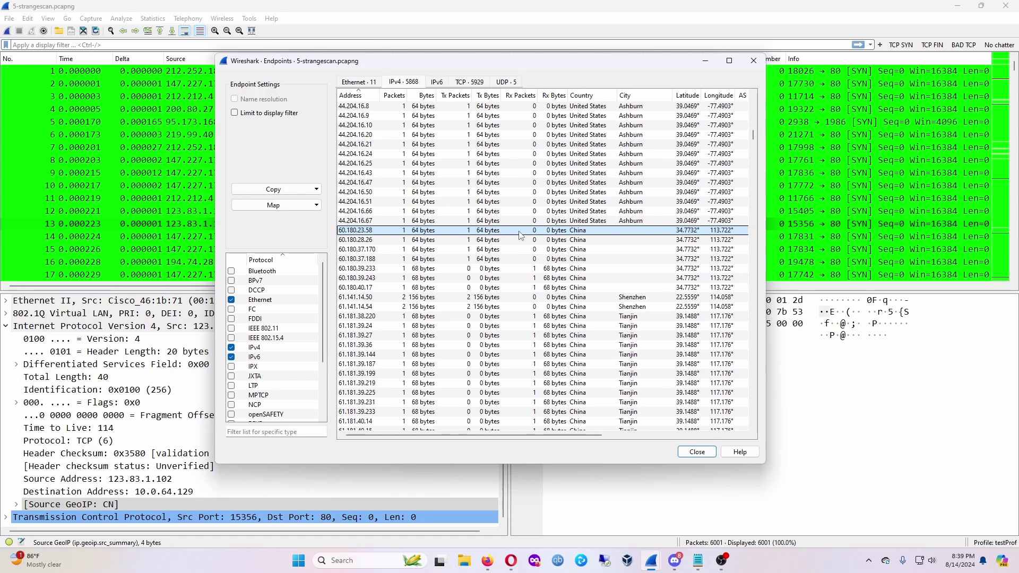
click(296, 205)
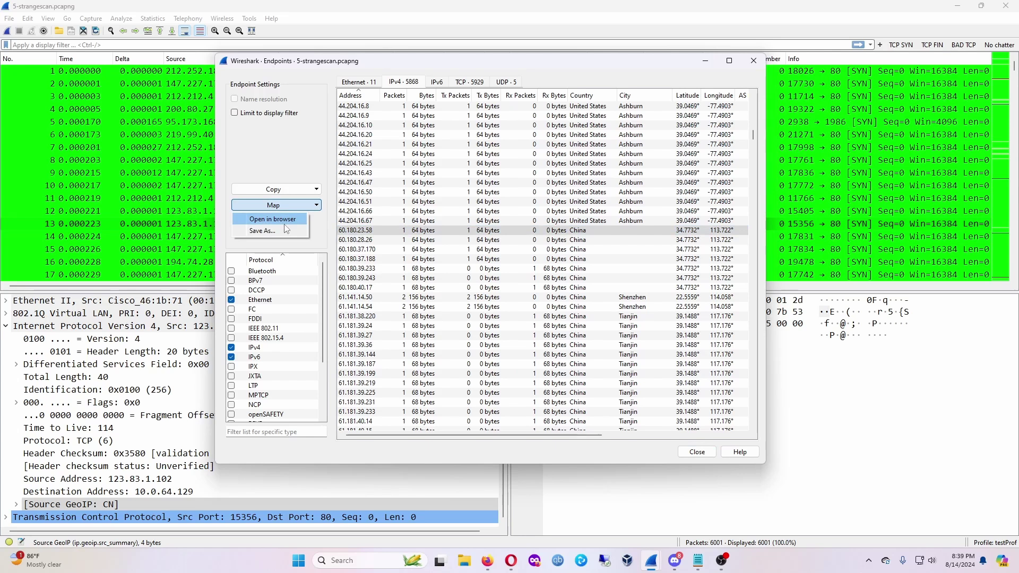
click(286, 227)
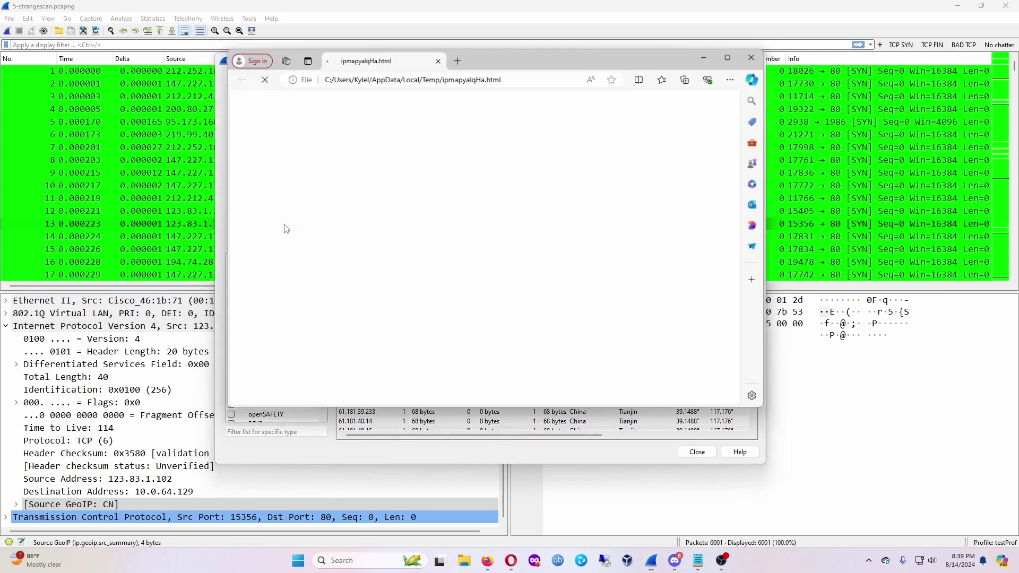
drag(594, 68, 699, 2)
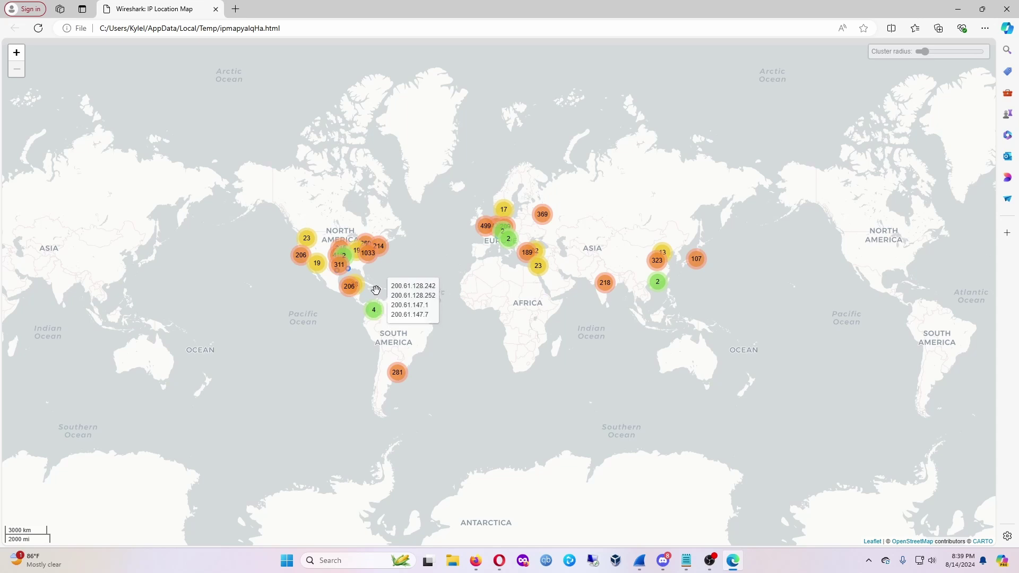
Examine the endpoint clusters on the IP location map across Europe and North America
scroll(408, 265, up, 2)
drag(362, 244, 225, 336)
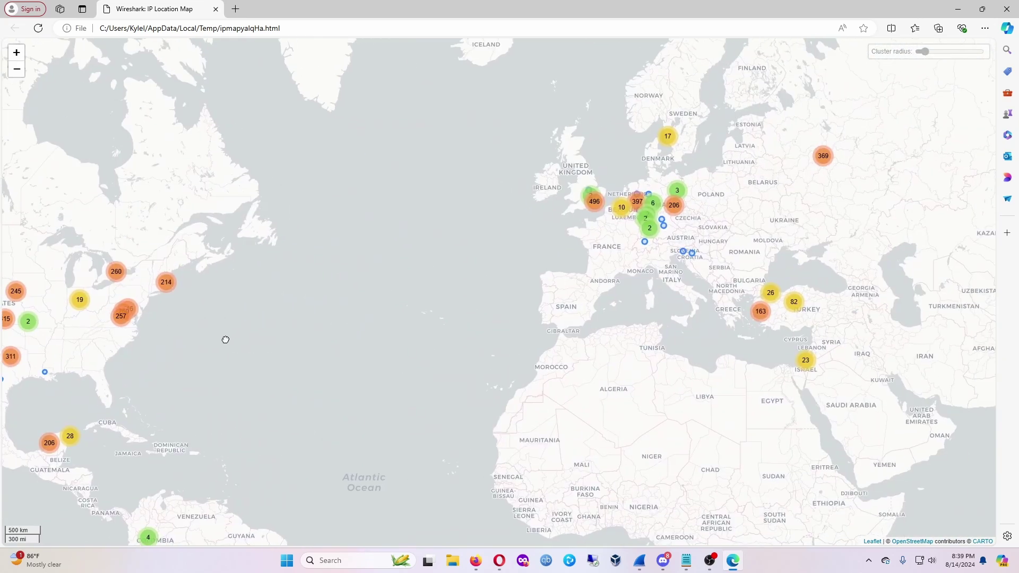
drag(478, 297, 614, 312)
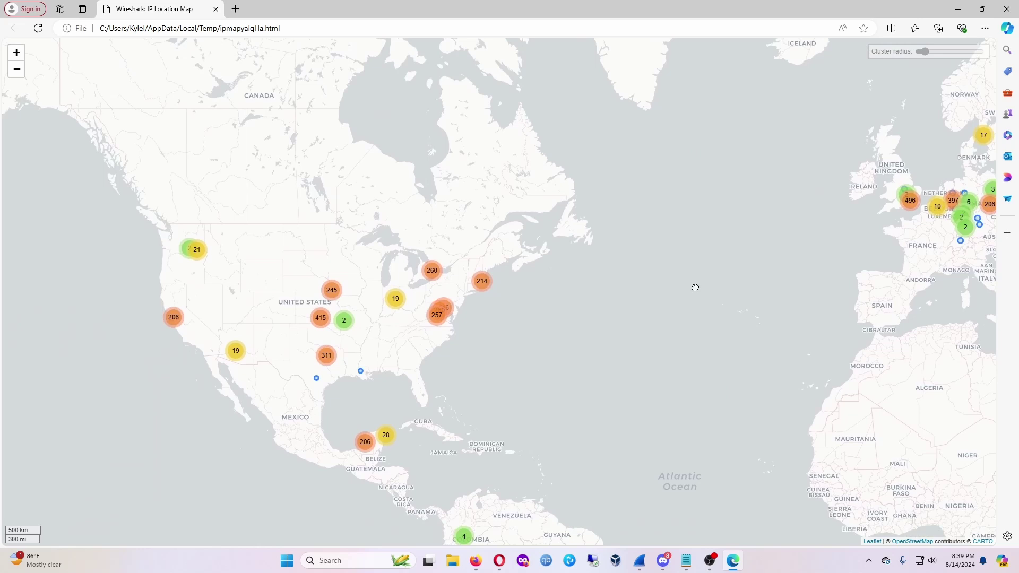
drag(499, 301, 688, 274)
drag(491, 320, 526, 293)
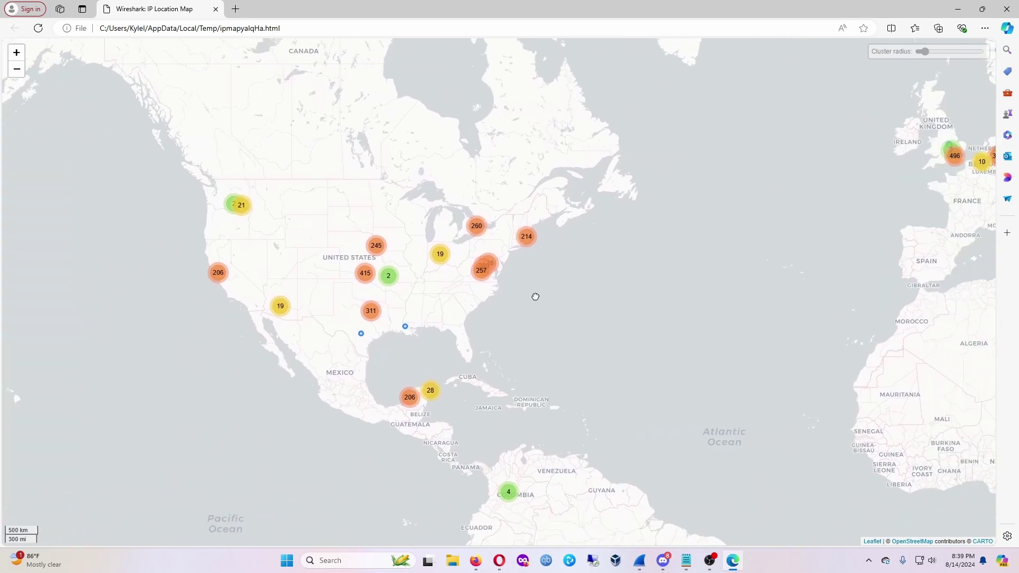
Expand the large endpoint clusters around Washington and Virginia on the IP location map to inspect their individual points
click(478, 274)
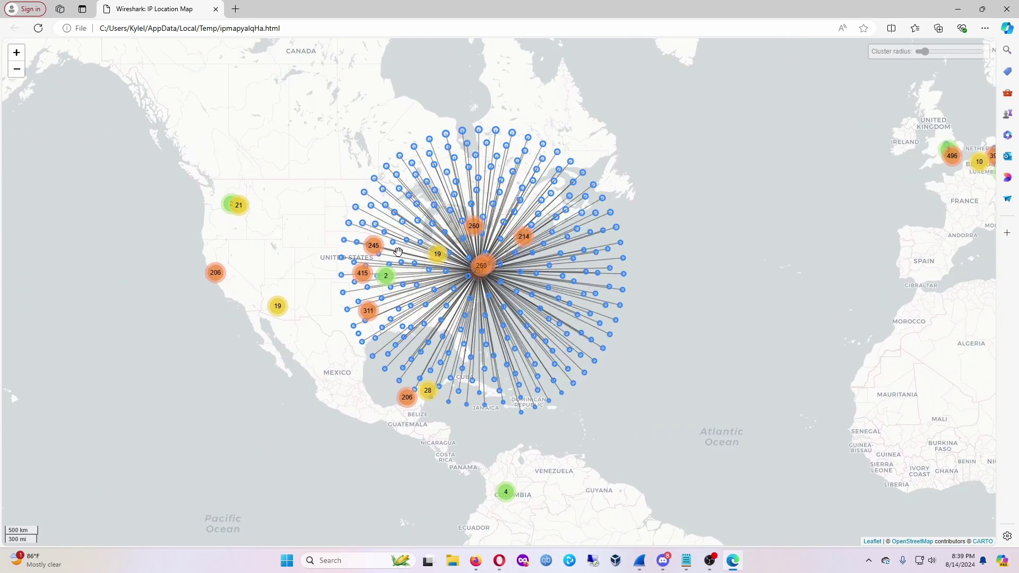
scroll(462, 285, up, 2)
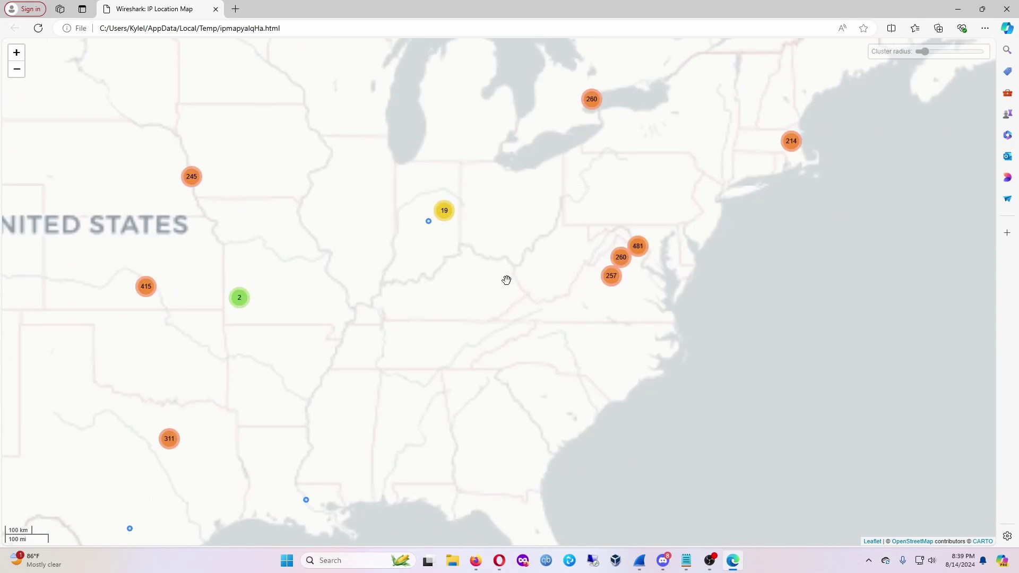
click(611, 277)
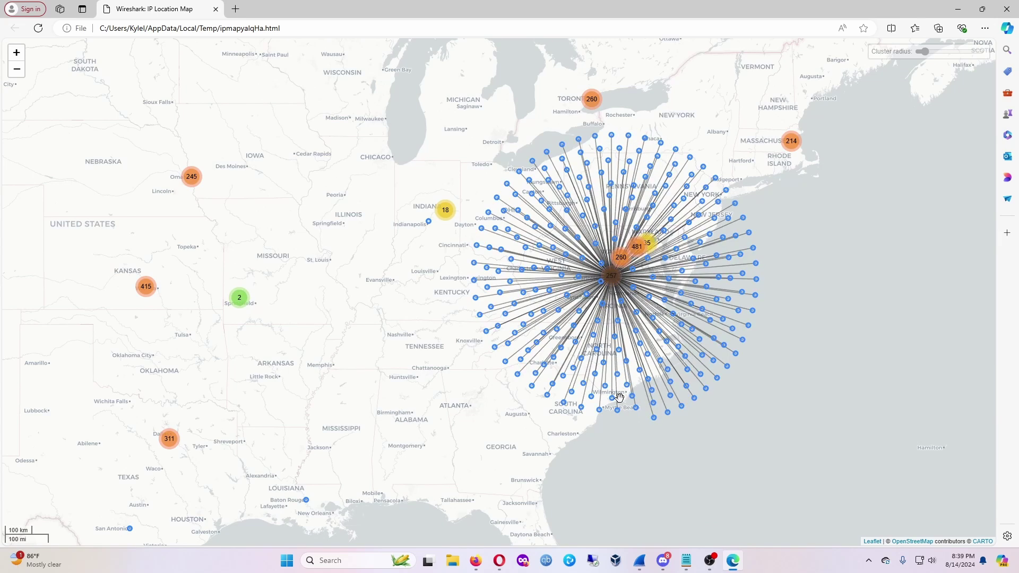
mouse_move(607, 393)
mouse_move(443, 215)
click(815, 250)
Survey the endpoint clusters from North America across the Atlantic to Europe, and close the map
scroll(807, 269, down, 1)
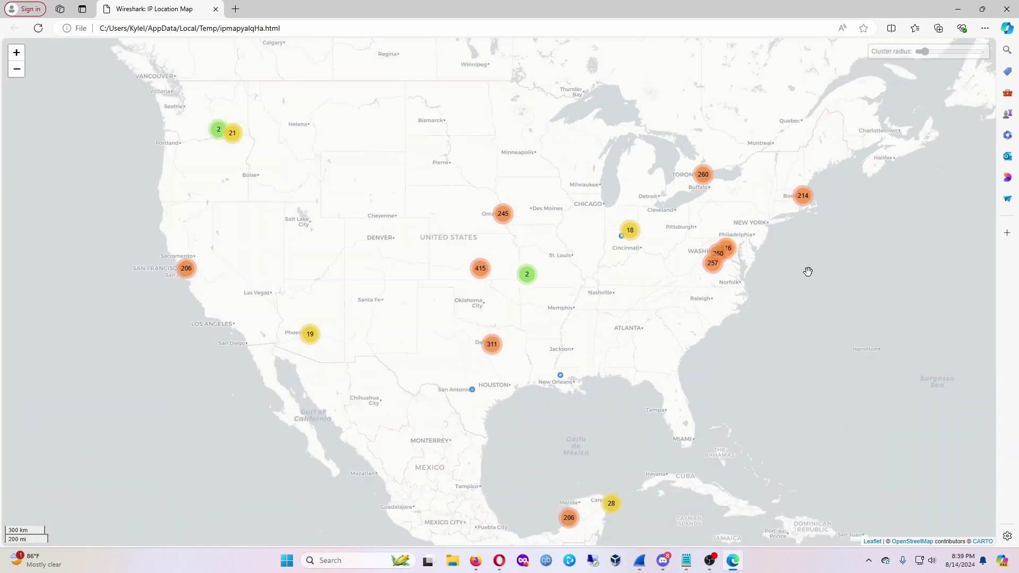
drag(807, 268, 562, 244)
scroll(612, 237, down, 1)
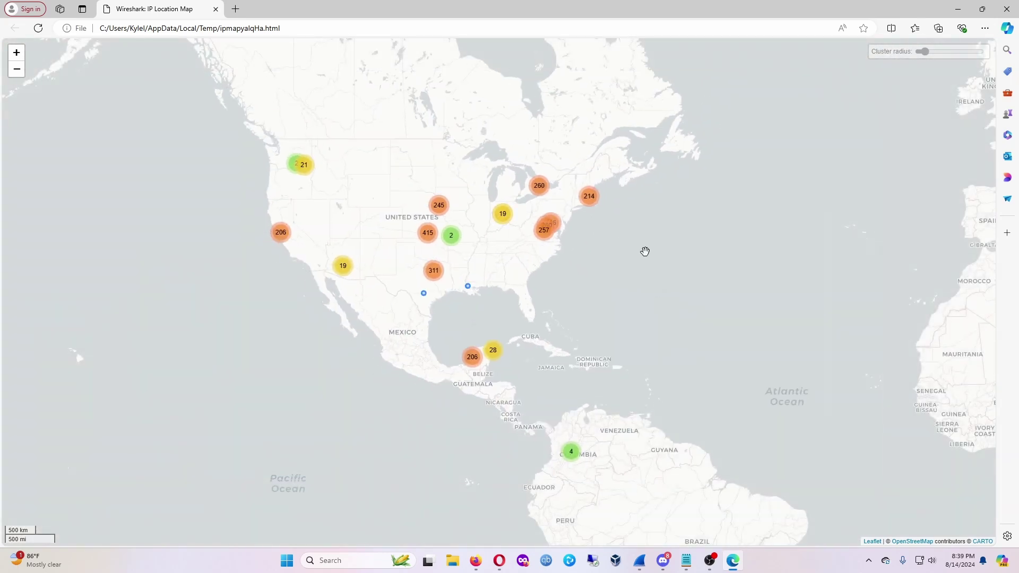
drag(646, 250, 502, 228)
drag(579, 207, 498, 268)
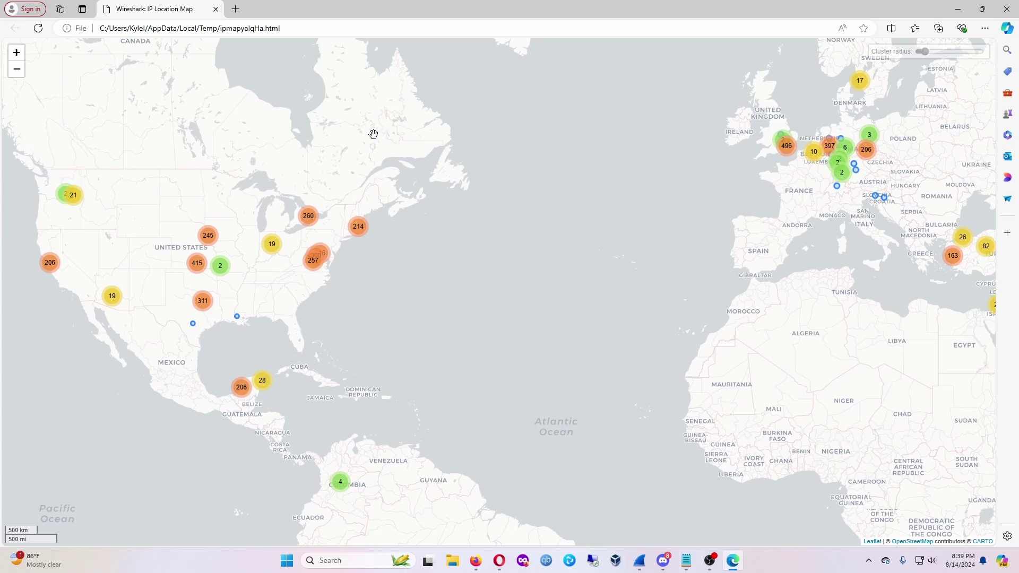
click(216, 9)
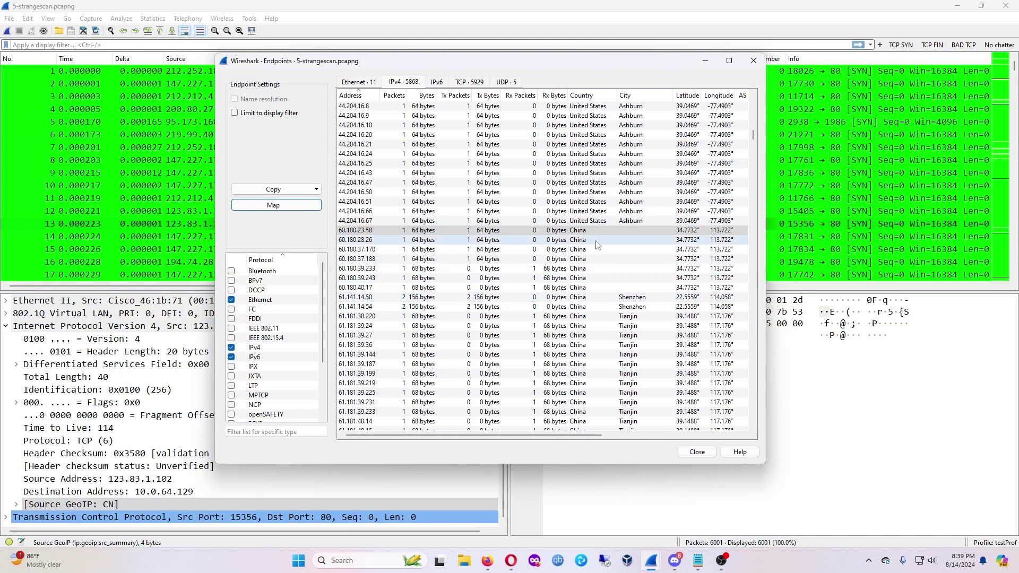
Prepare a display filter for endpoint 60.180.23.58, close the Endpoints window, and apply the filter to the capture
click(594, 233)
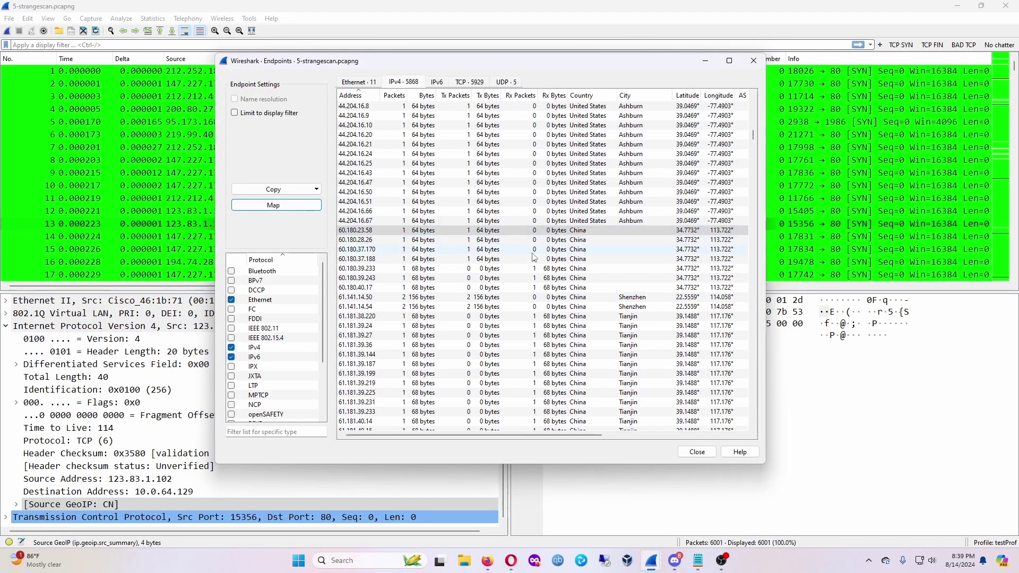
right_click(515, 231)
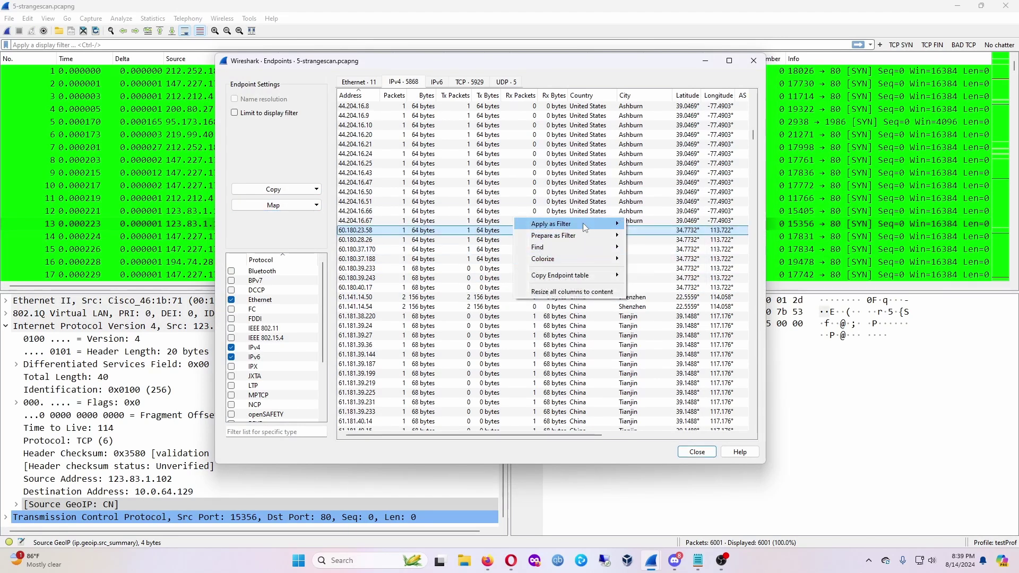
mouse_move(587, 234)
click(668, 234)
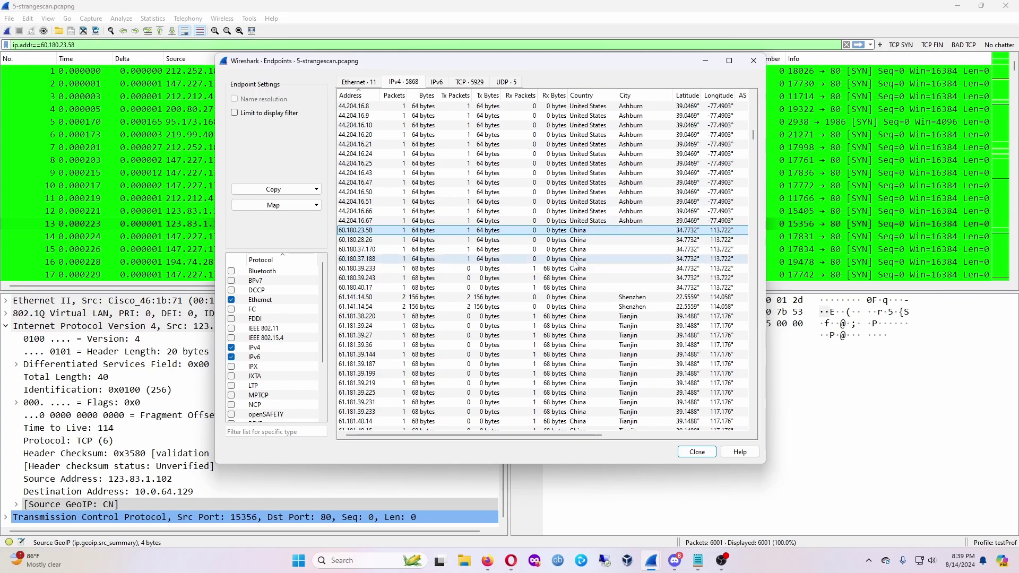
click(696, 452)
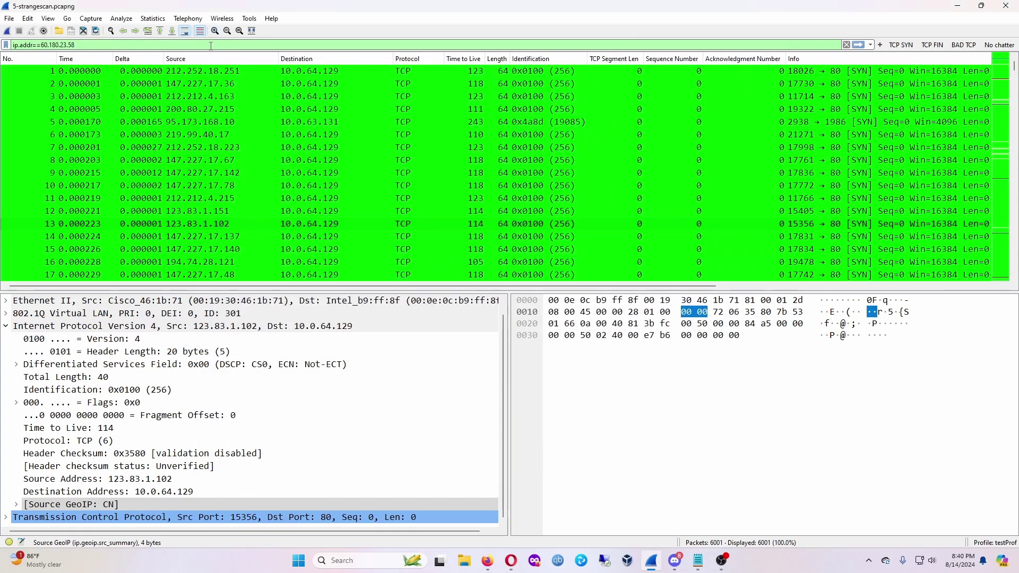
key(Return)
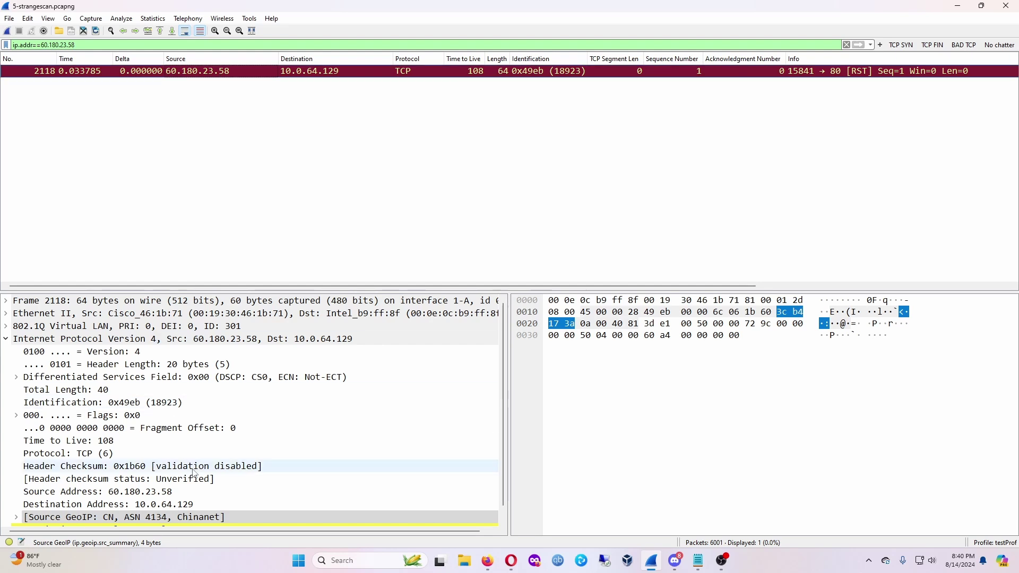
Expand the packet's Source GeoIP details and filter the capture on the source ISO two-letter country code CN
scroll(210, 434, down, 1)
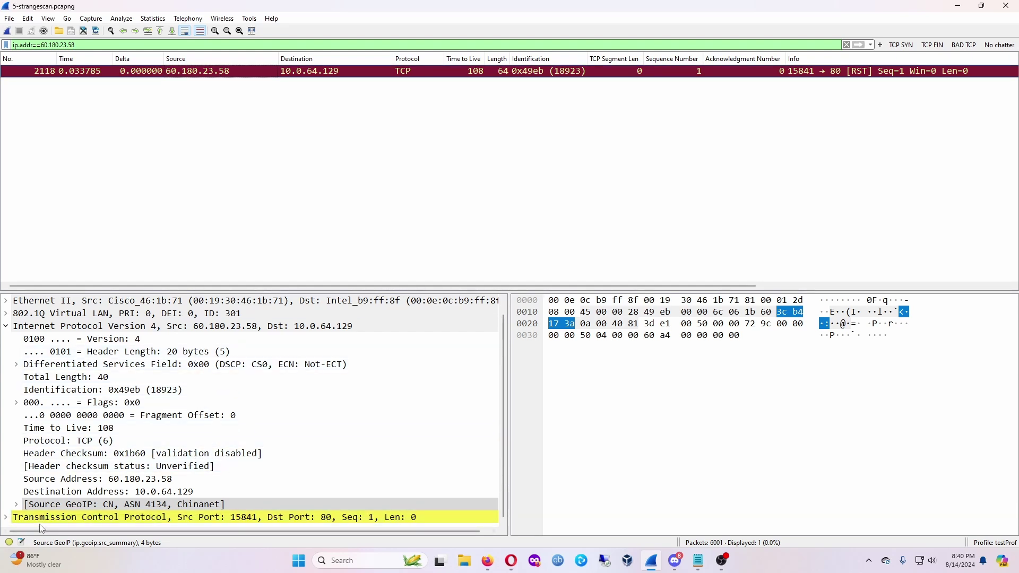
click(17, 504)
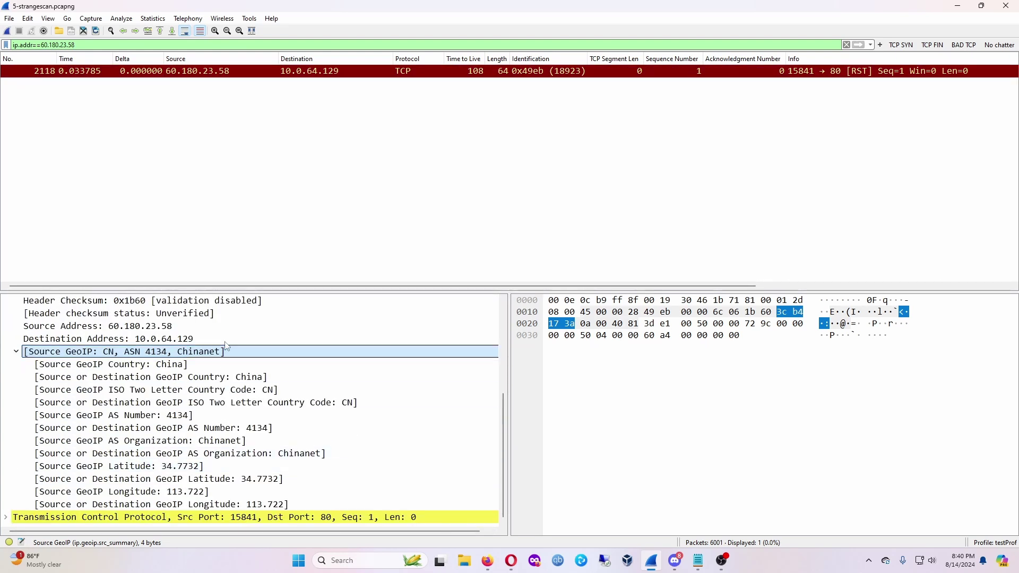
click(125, 393)
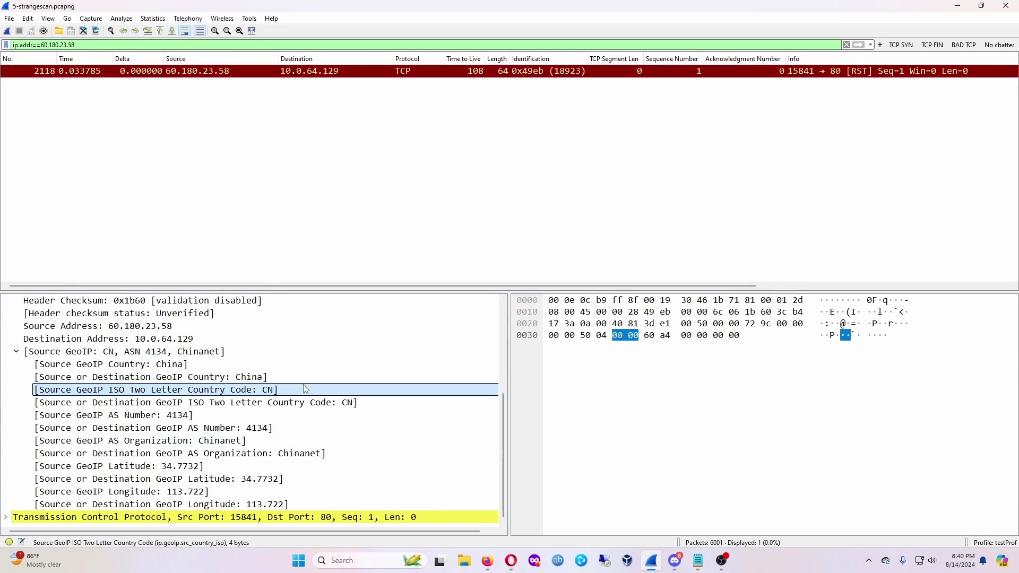
right_click(274, 391)
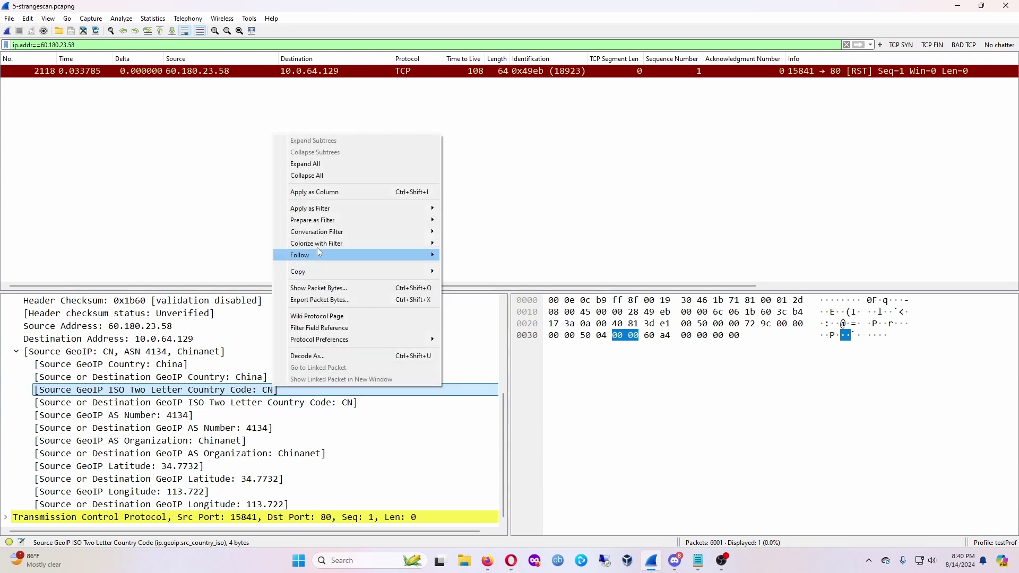
mouse_move(322, 223)
click(487, 235)
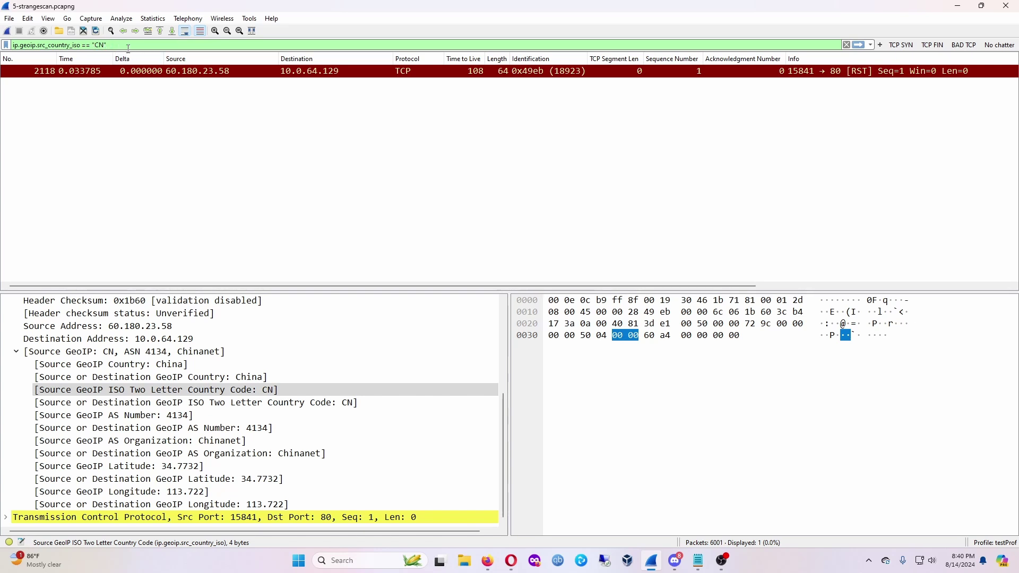
key(Return)
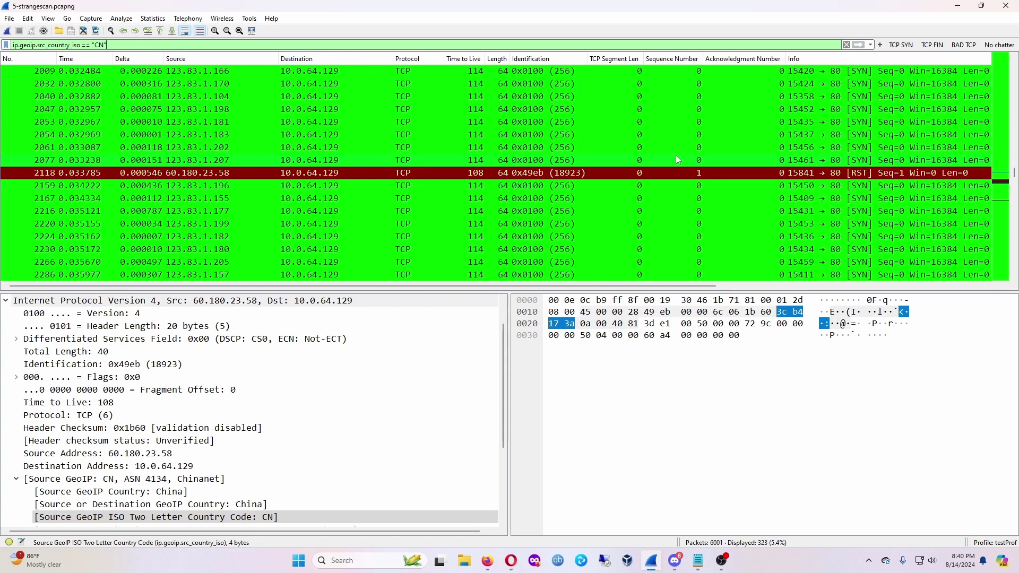
Review the China-sourced packets and change the display filter's source country code to US
scroll(743, 113, up, 5)
scroll(741, 109, up, 15)
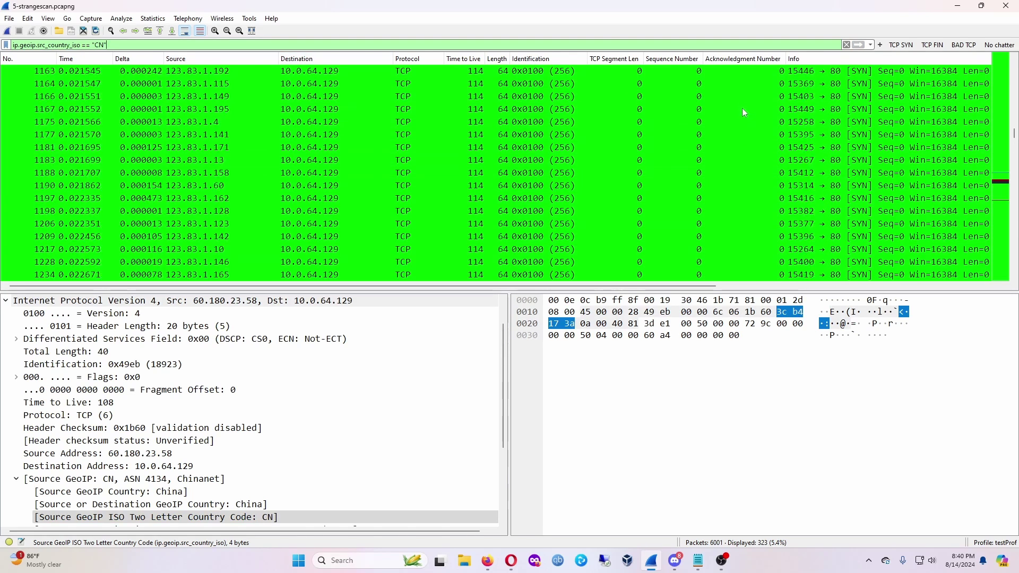
scroll(365, 92, up, 15)
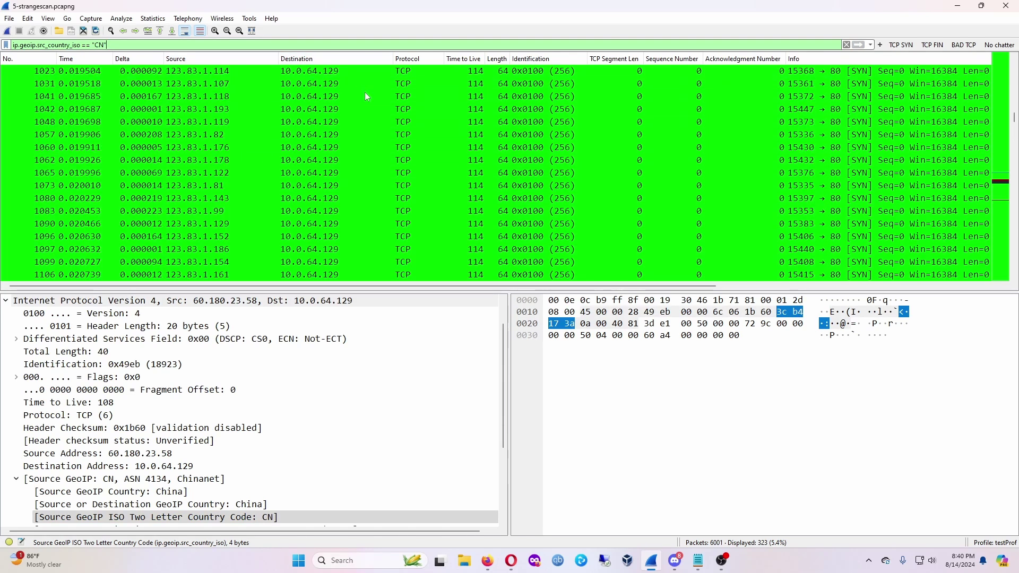
scroll(409, 121, up, 2)
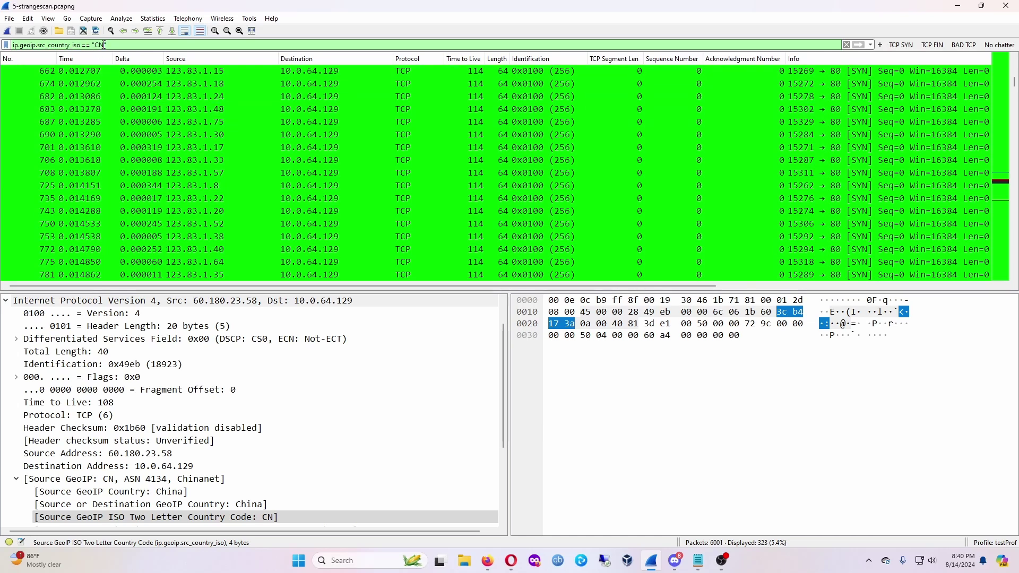
key(BackSpace)
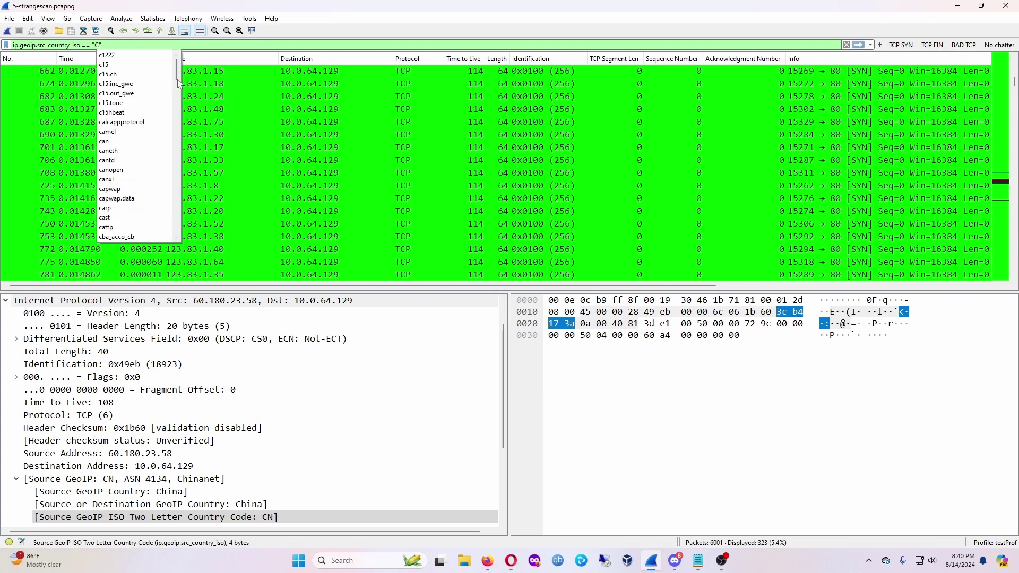
key(BackSpace)
text(US)
key(Return)
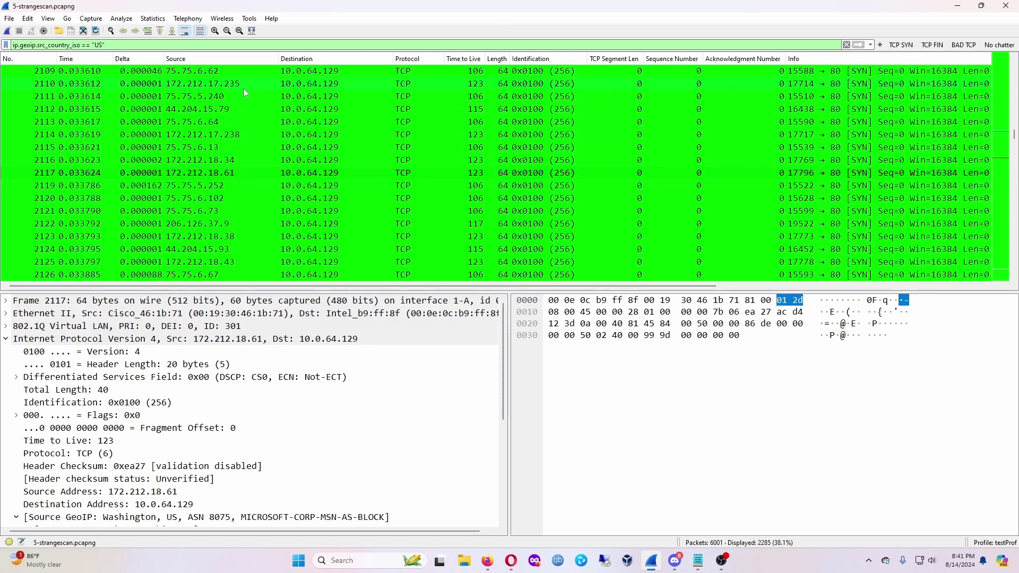
Collapse the packet's Internet Protocol Version 4 details and clear the display filter to list all packets
click(7, 340)
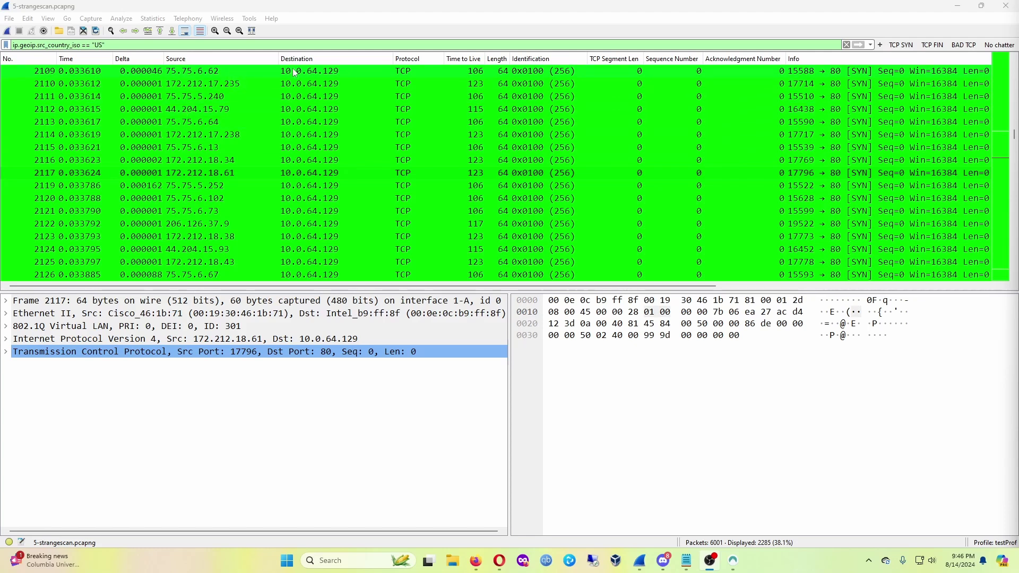
click(209, 43)
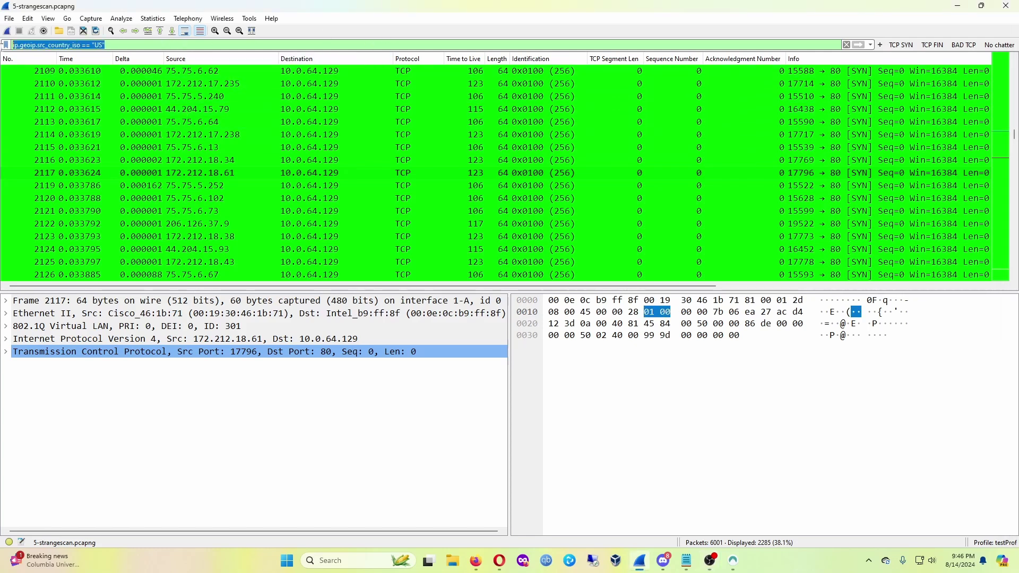
key(BackSpace)
key(Return)
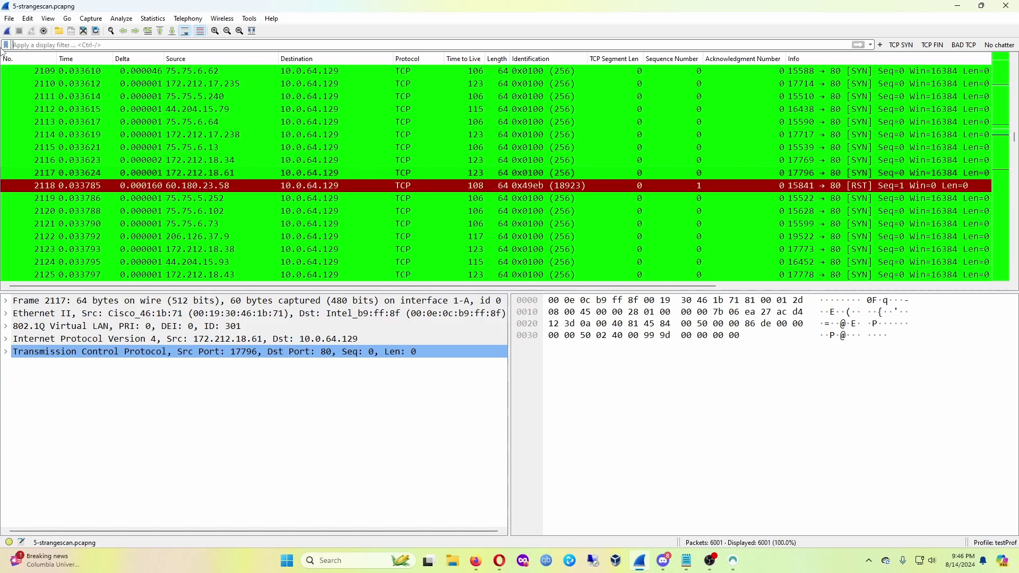
scroll(301, 172, up, 20)
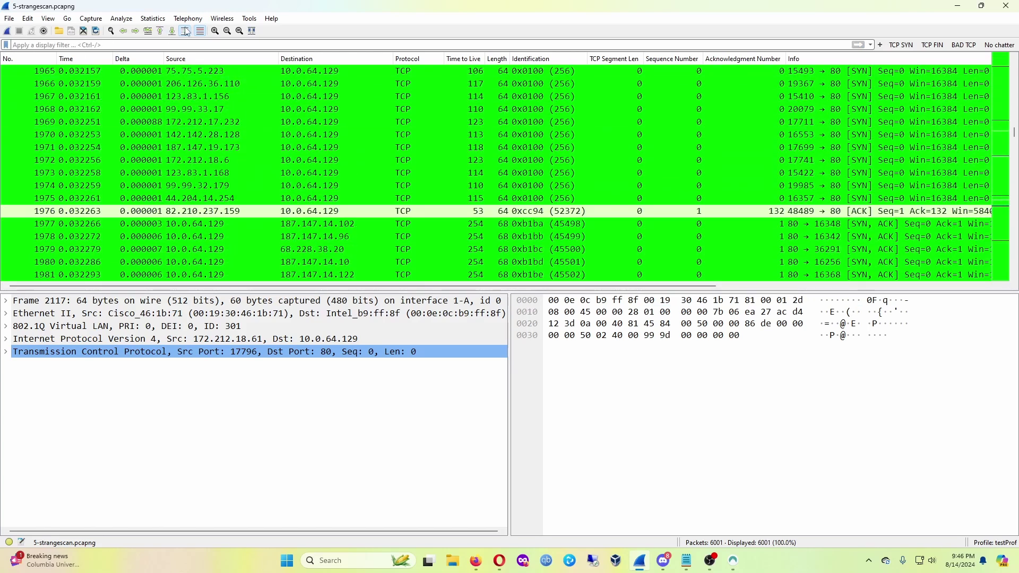
Examine the capture's IPv4 conversations sorted by bytes in descending order, and close the Conversations window
click(131, 20)
mouse_move(142, 21)
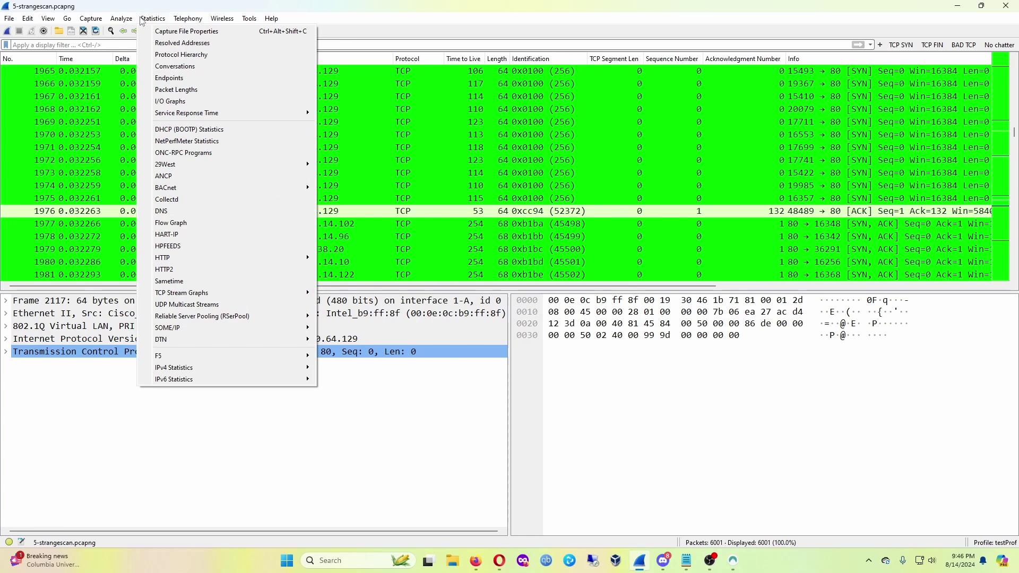
mouse_move(183, 259)
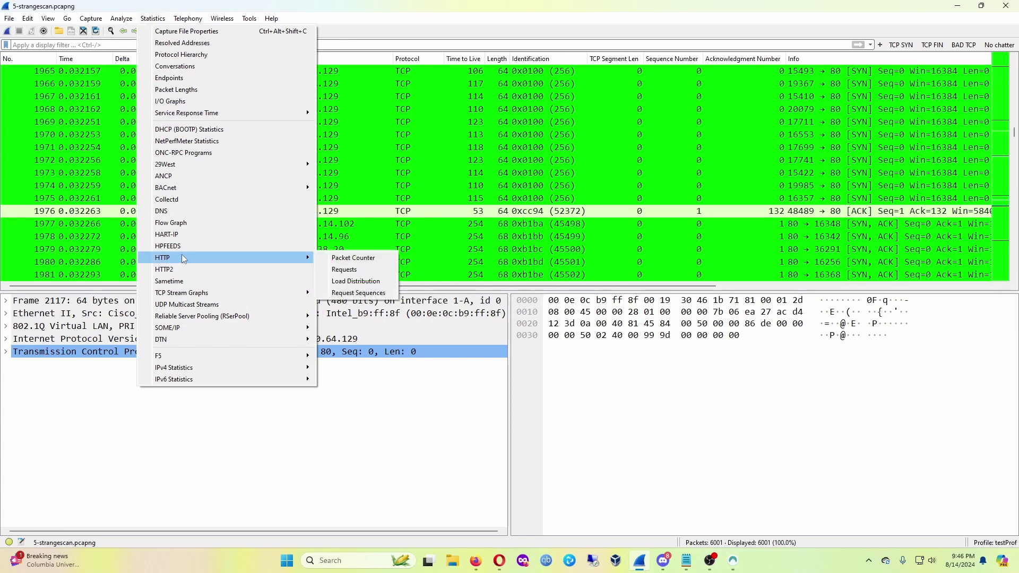
click(181, 69)
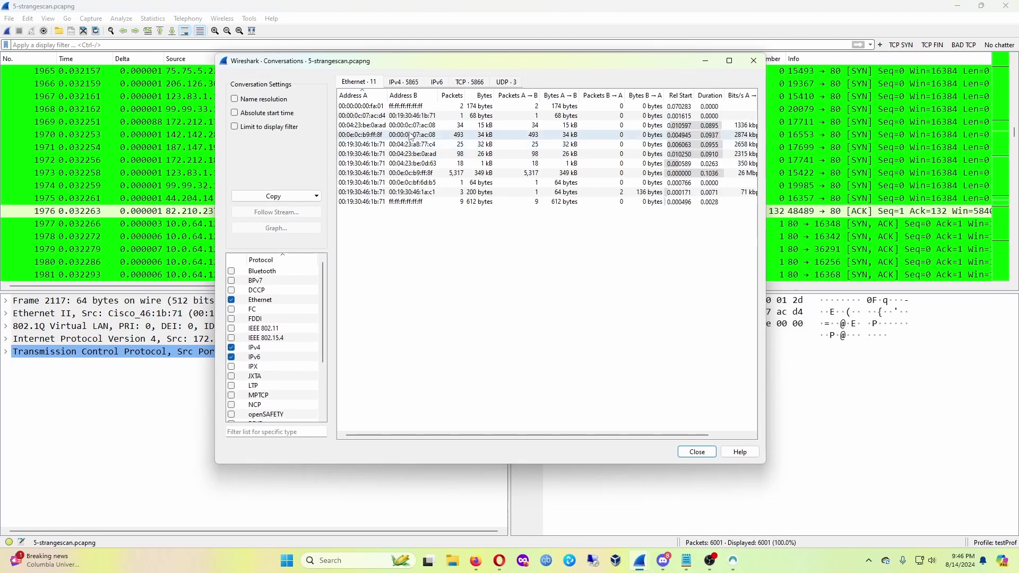
click(409, 82)
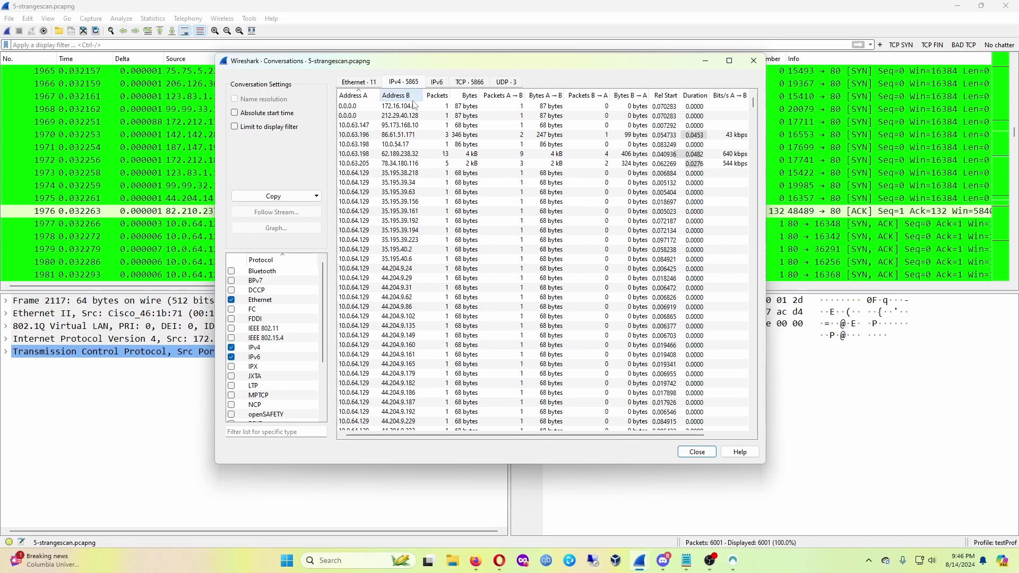
click(466, 97)
click(465, 99)
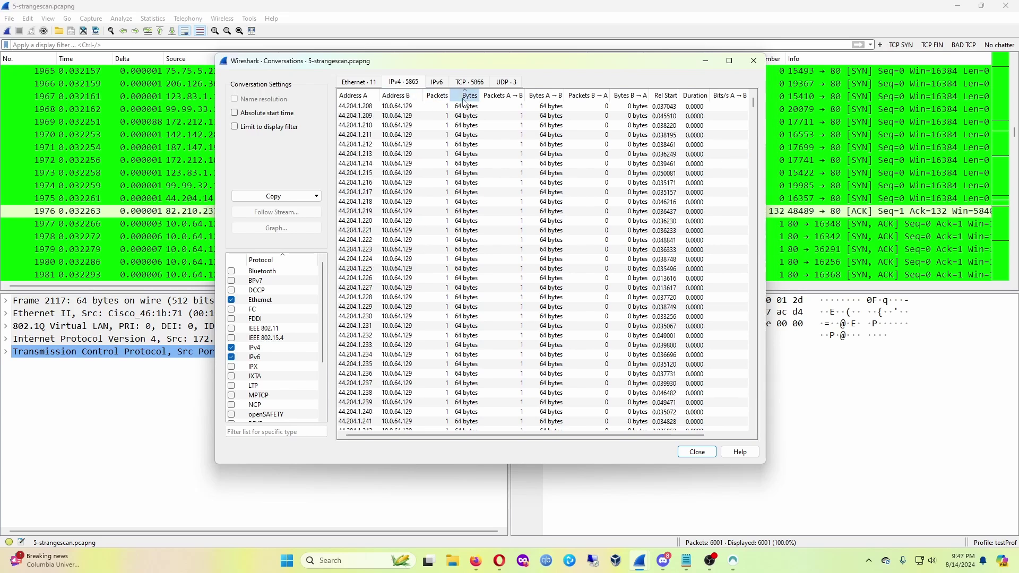
click(465, 109)
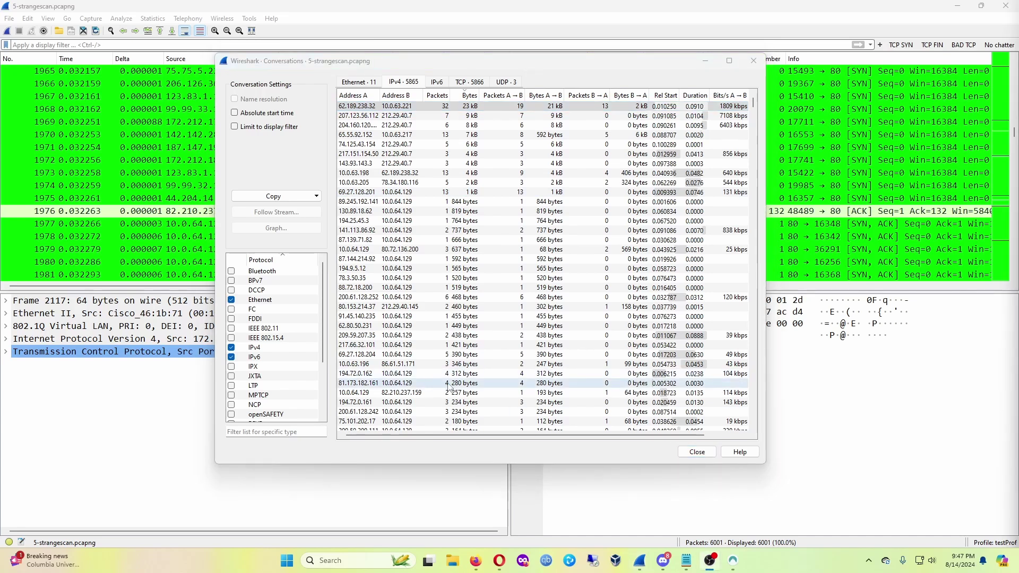
click(755, 63)
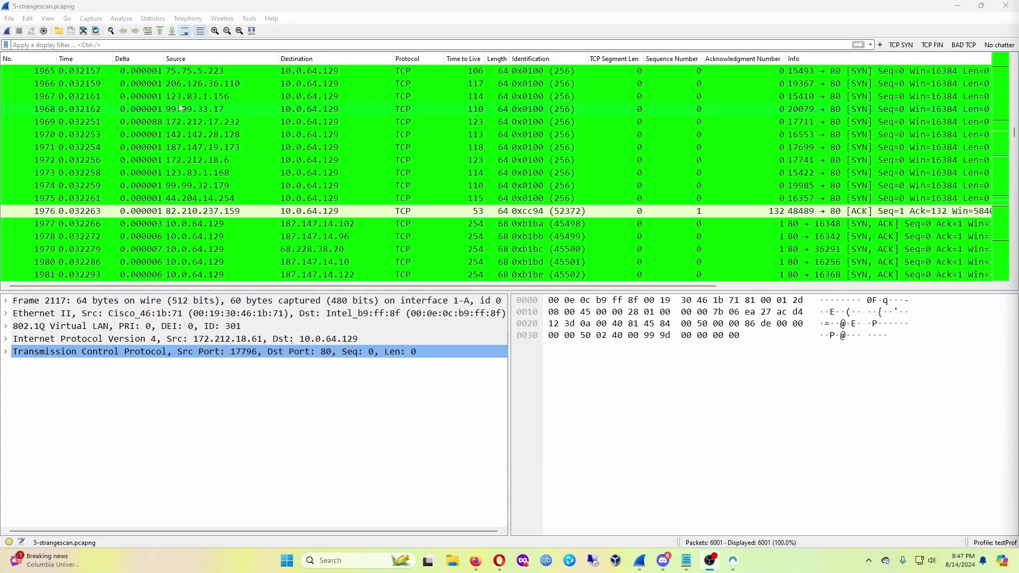
Expand the packet's Internet Protocol Version 4 details and select its Source Address field
click(212, 45)
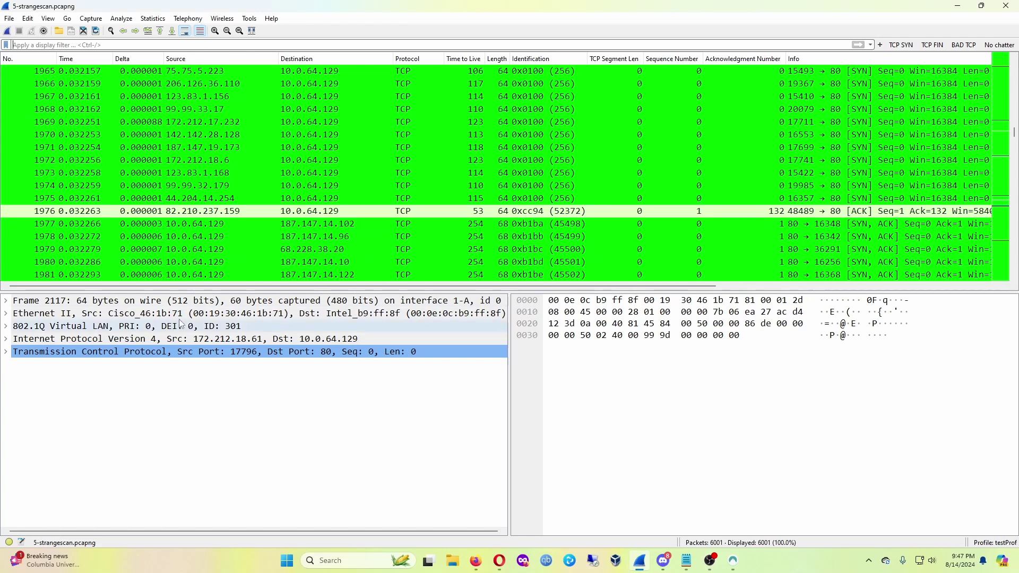
click(6, 340)
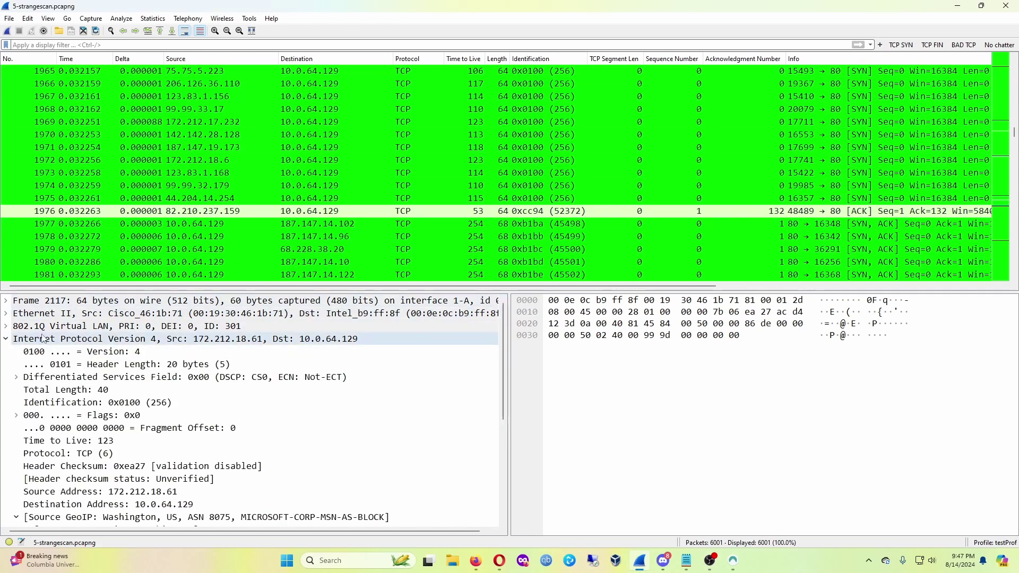
click(171, 343)
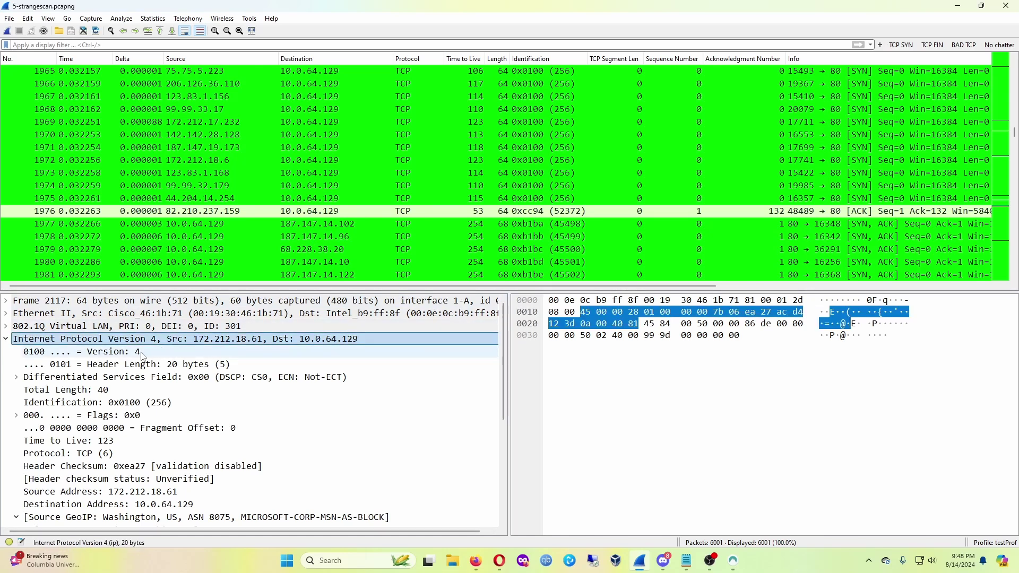
scroll(181, 432, down, 1)
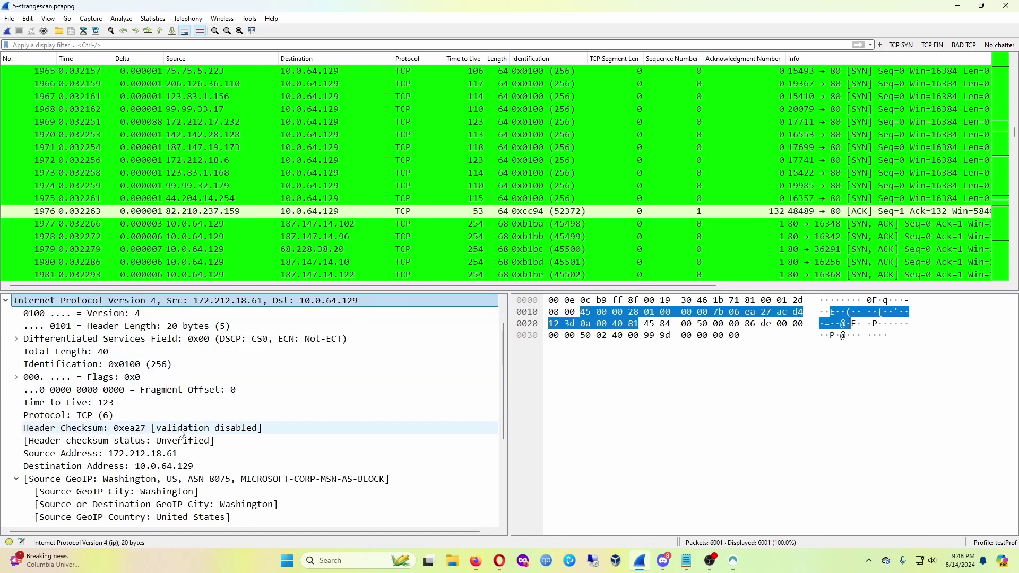
click(156, 455)
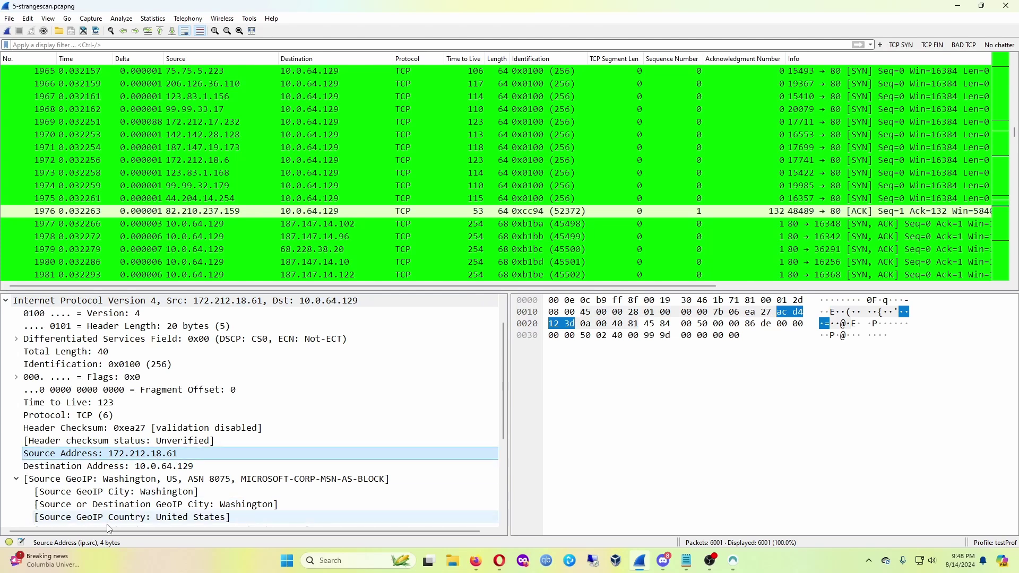
Filter the capture on the source host with ip.src_host==62.189.238.32
click(133, 46)
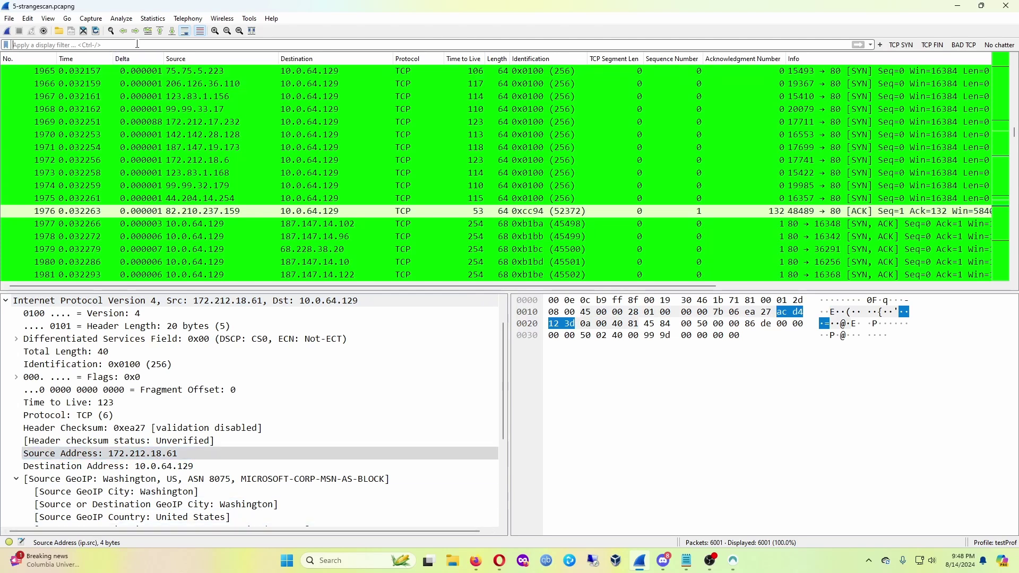
text(IP.S)
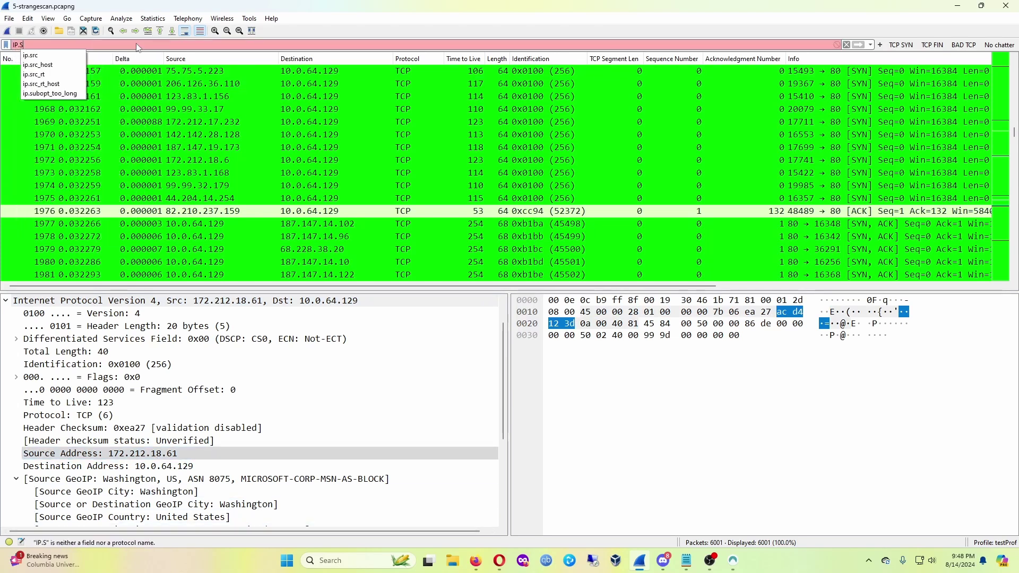
text(RC==)
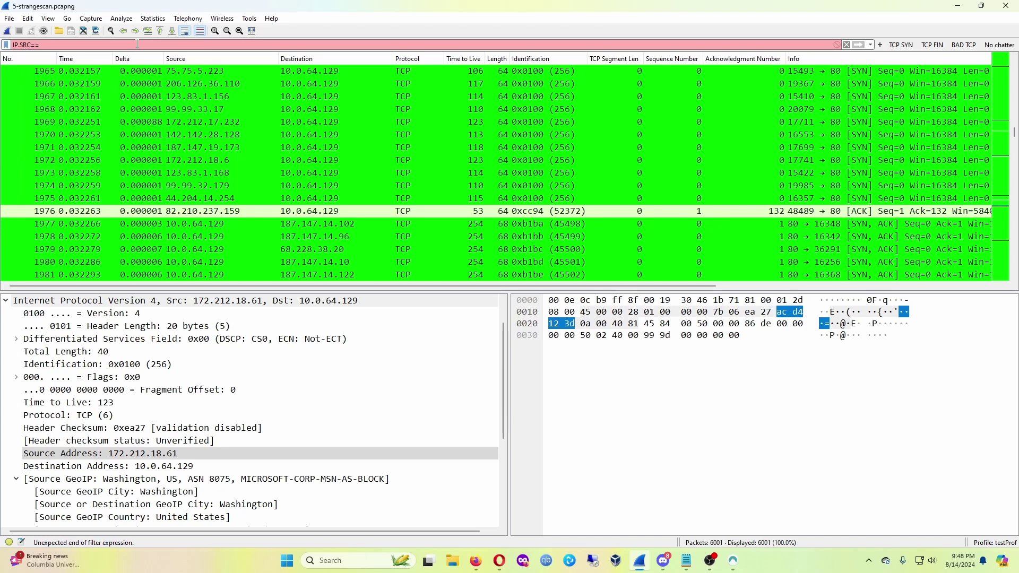
text(62.)
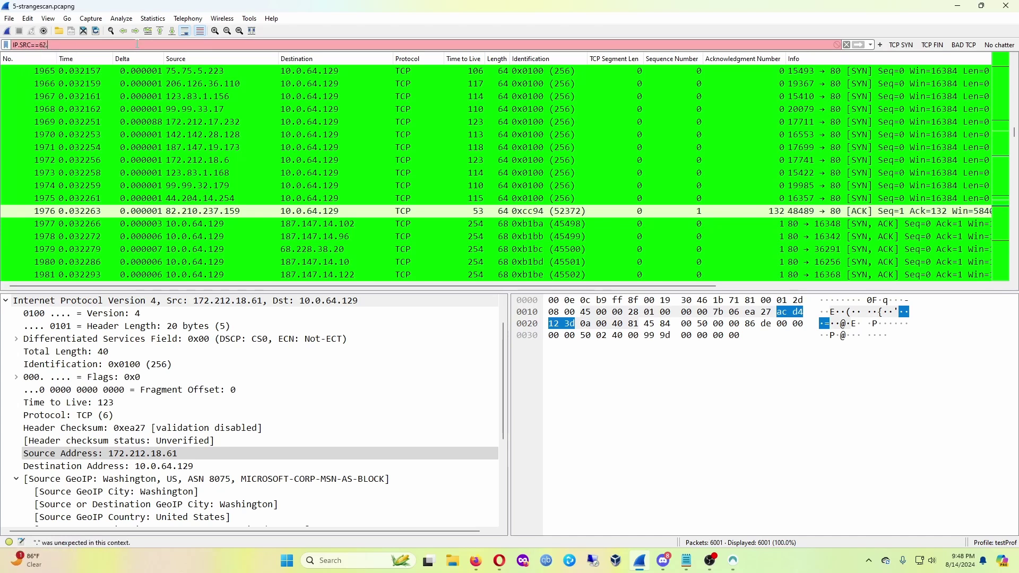
text(189.23)
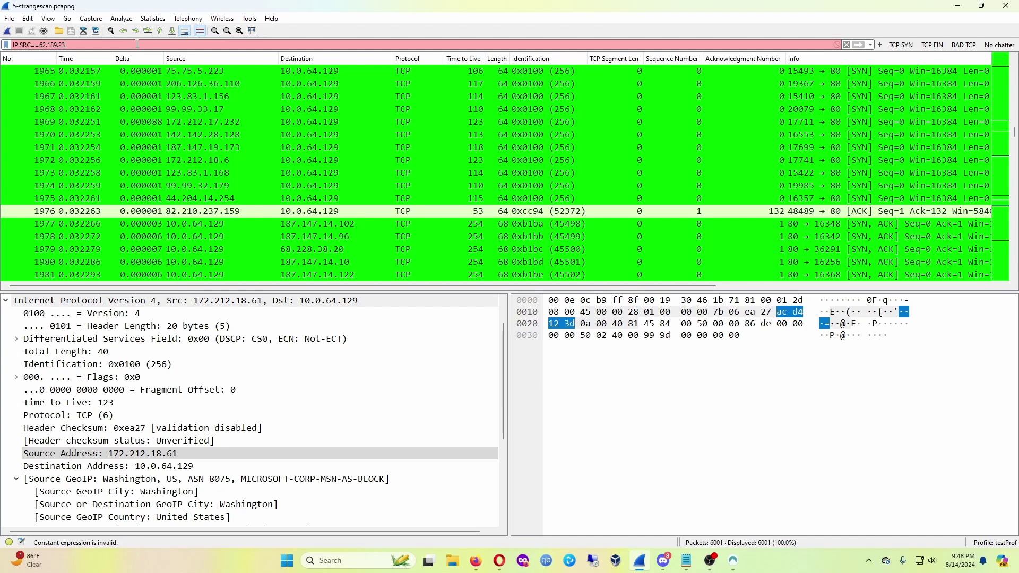
text(8.32)
key(Left)
key(Left)
key(Left)
key(Left)
key(Left)
key(Left)
text(.)
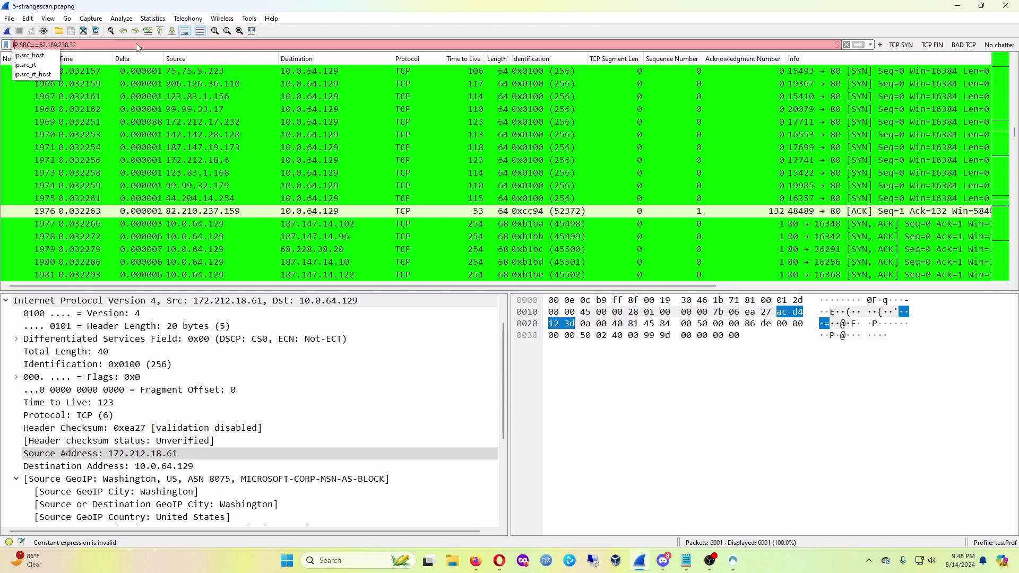
key(Down)
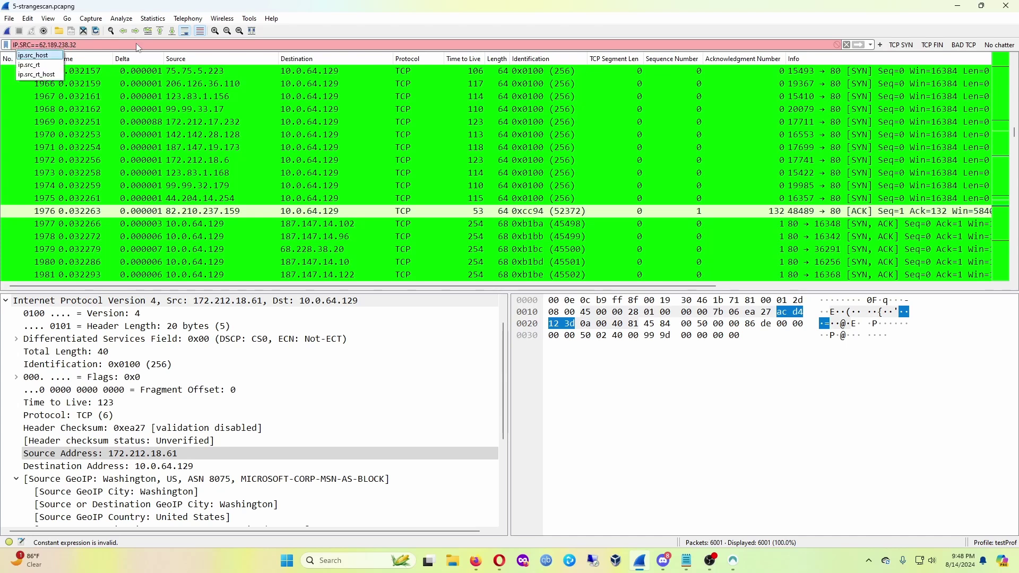
key(Return)
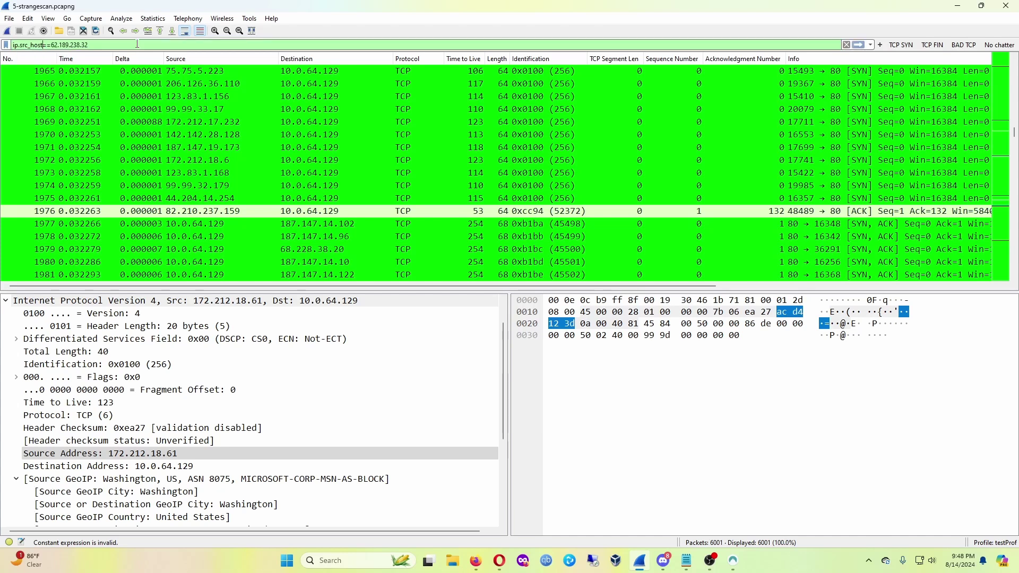
key(Return)
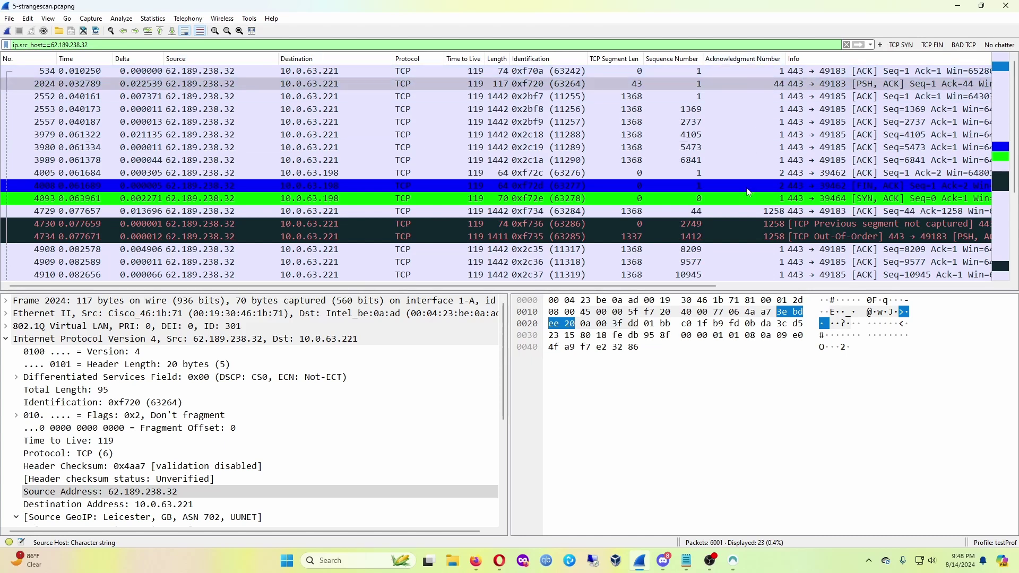
Inspect the first filtered packet's Source GeoIP details and select its Source or Destination GeoIP Country field
click(301, 73)
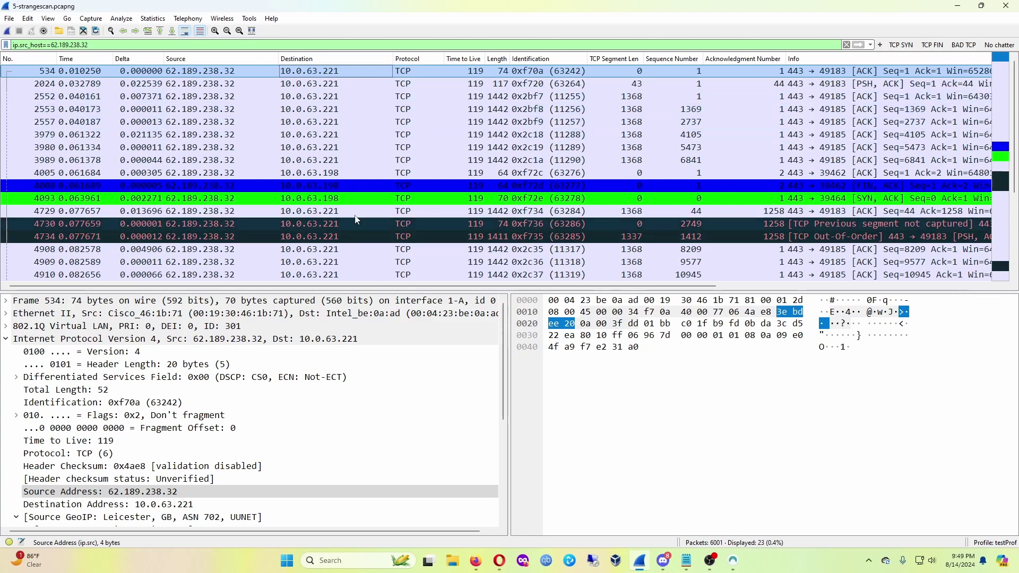
scroll(287, 450, down, 3)
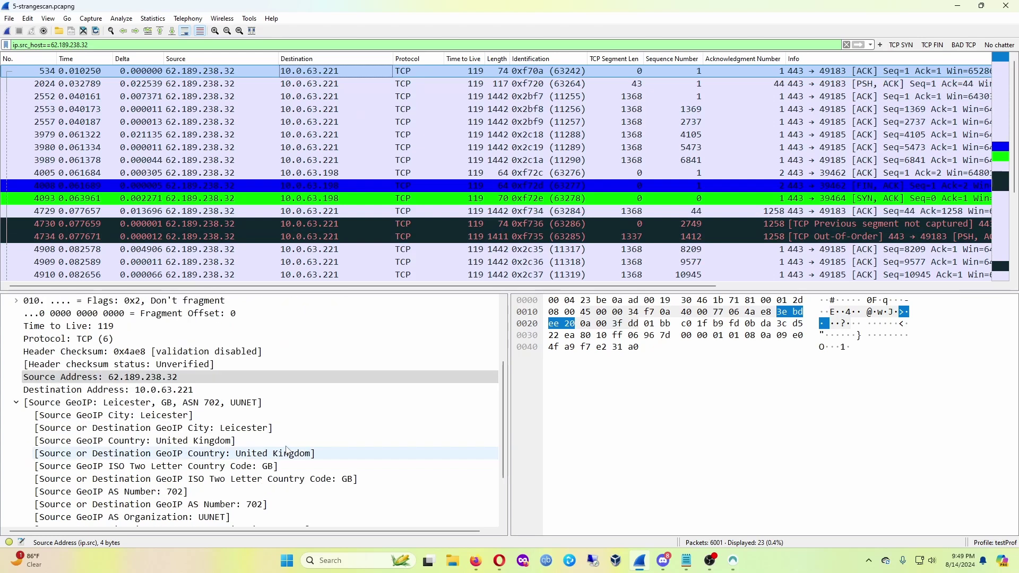
click(287, 452)
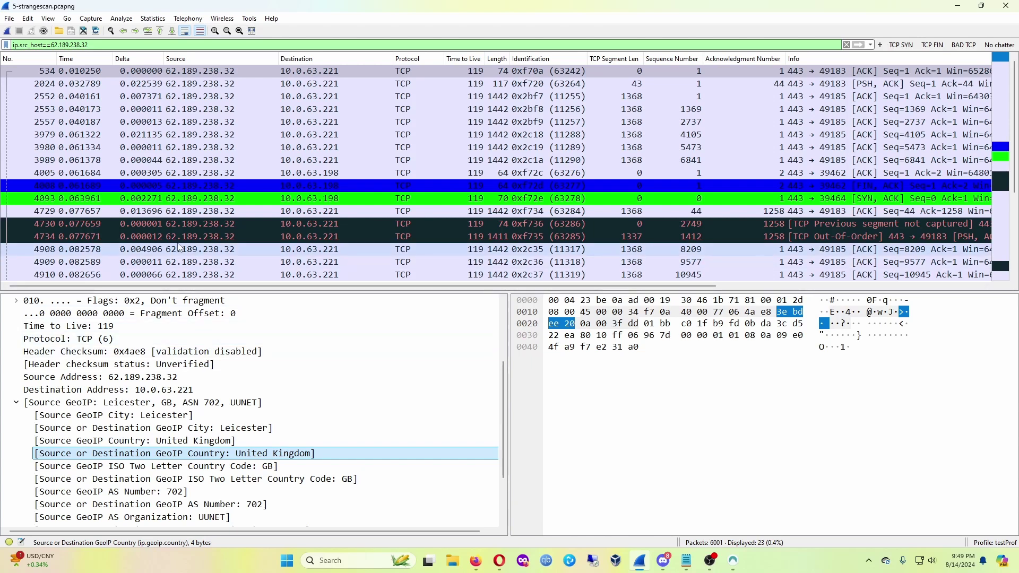
Replace the source host filter with the packet's Source or Destination GeoIP Country value, ip.geoip.country == "United Kingdom"
click(111, 45)
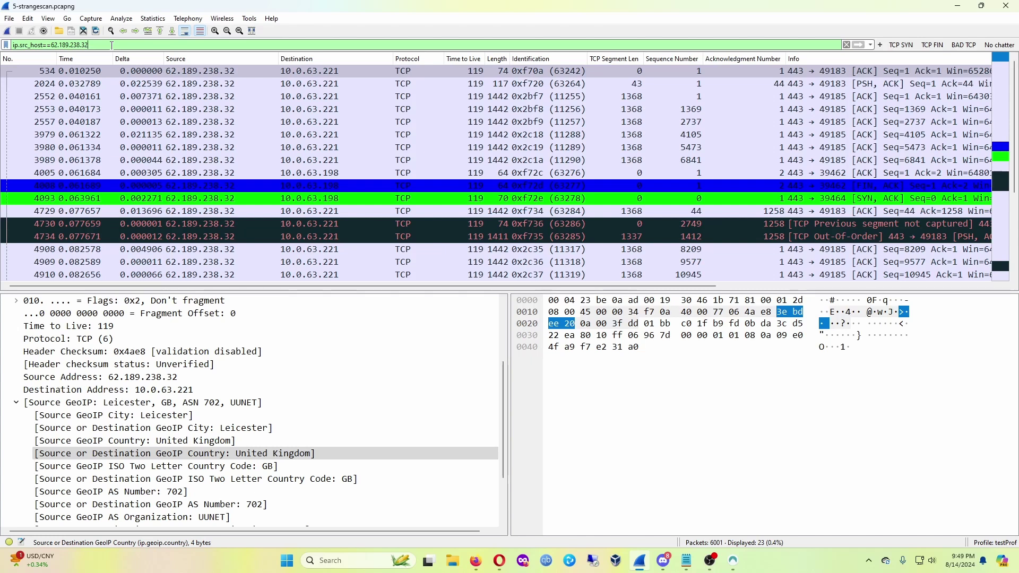
key(BackSpace)
key(BackSpace)
key(BackSpace)
key(BackSpace)
key(BackSpace)
key(BackSpace)
key(BackSpace)
key(BackSpace)
key(BackSpace)
key(BackSpace)
key(BackSpace)
key(BackSpace)
key(BackSpace)
key(BackSpace)
key(BackSpace)
key(BackSpace)
key(BackSpace)
key(BackSpace)
key(BackSpace)
key(BackSpace)
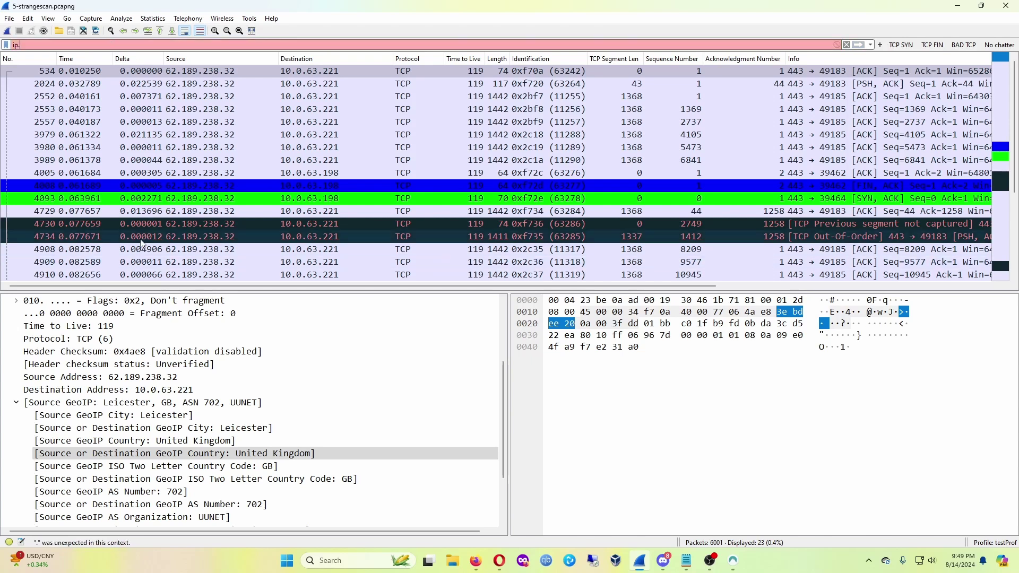
click(160, 455)
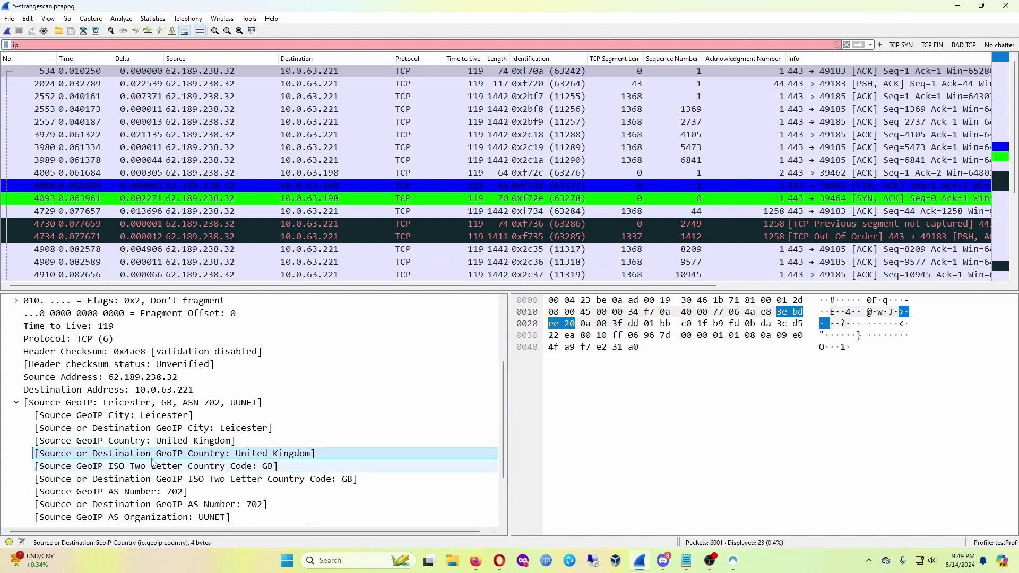
drag(173, 454, 134, 42)
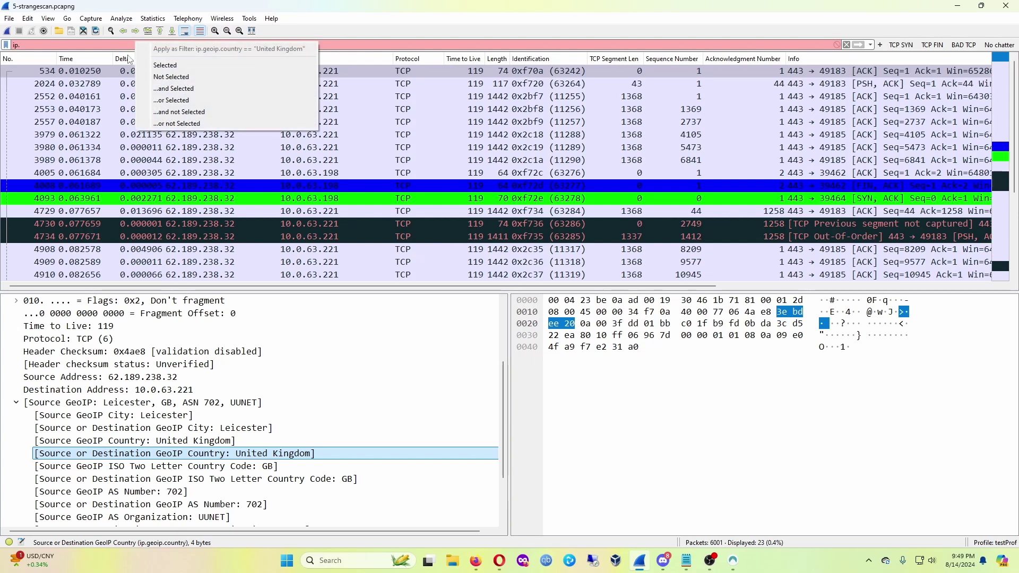
click(160, 70)
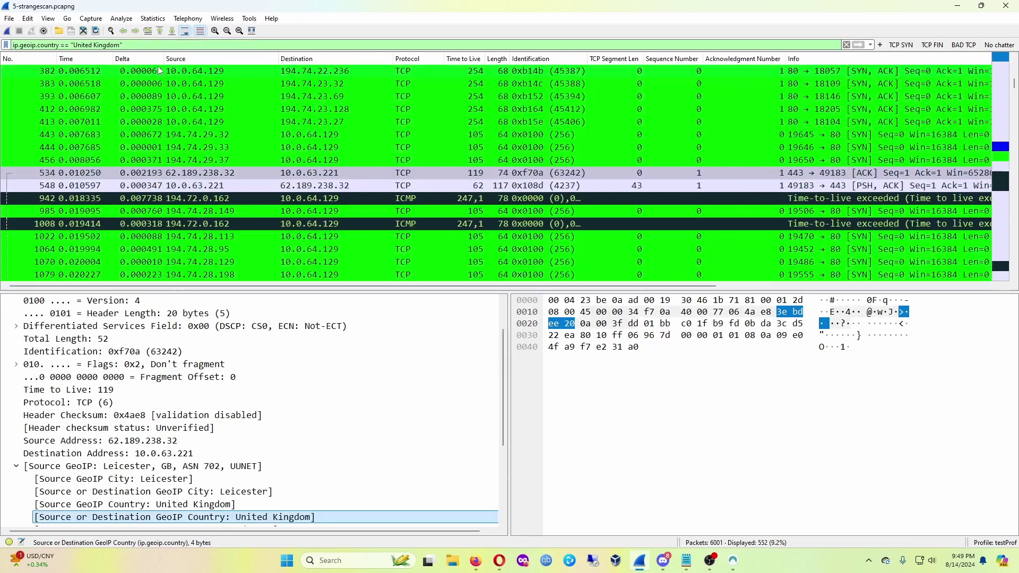
Change the GeoIP country in the display filter to "Turkey" and apply it
click(85, 44)
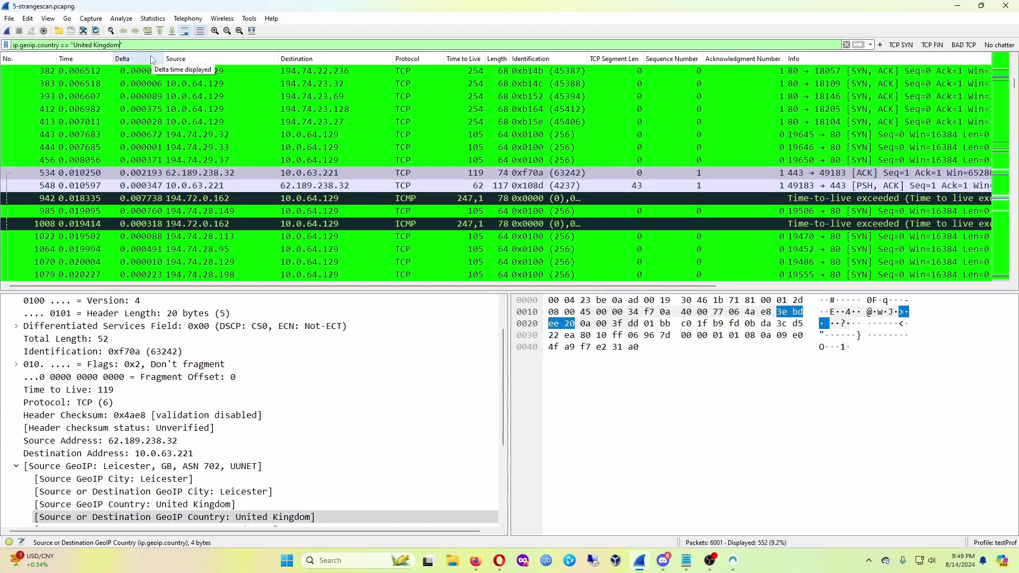
key(BackSpace)
key(BackSpace)
key(BackSpace)
key(BackSpace)
key(BackSpace)
key(BackSpace)
key(BackSpace)
key(BackSpace)
key(BackSpace)
key(BackSpace)
key(BackSpace)
key(BackSpace)
key(BackSpace)
key(BackSpace)
key(BackSpace)
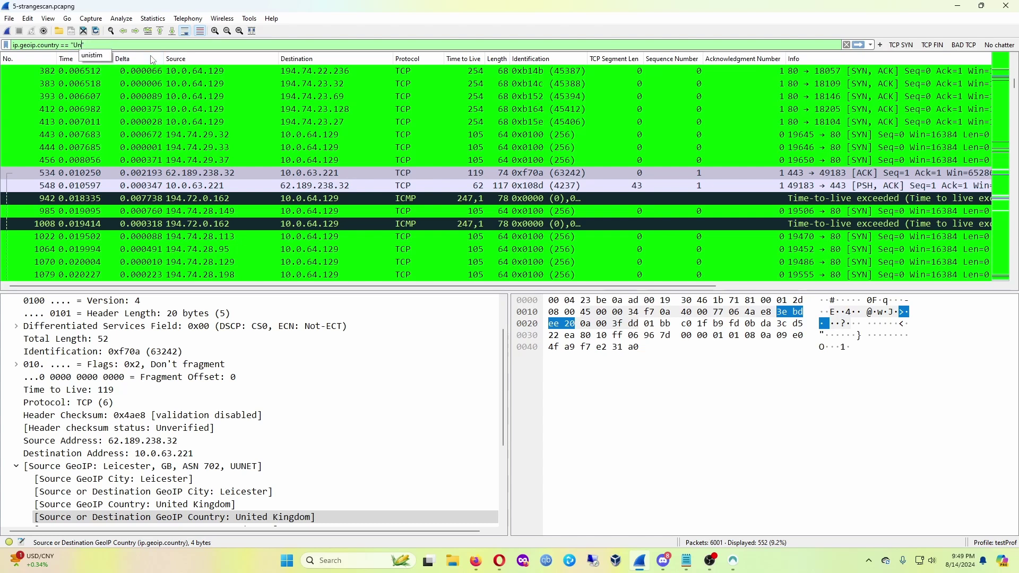
text(Tu)
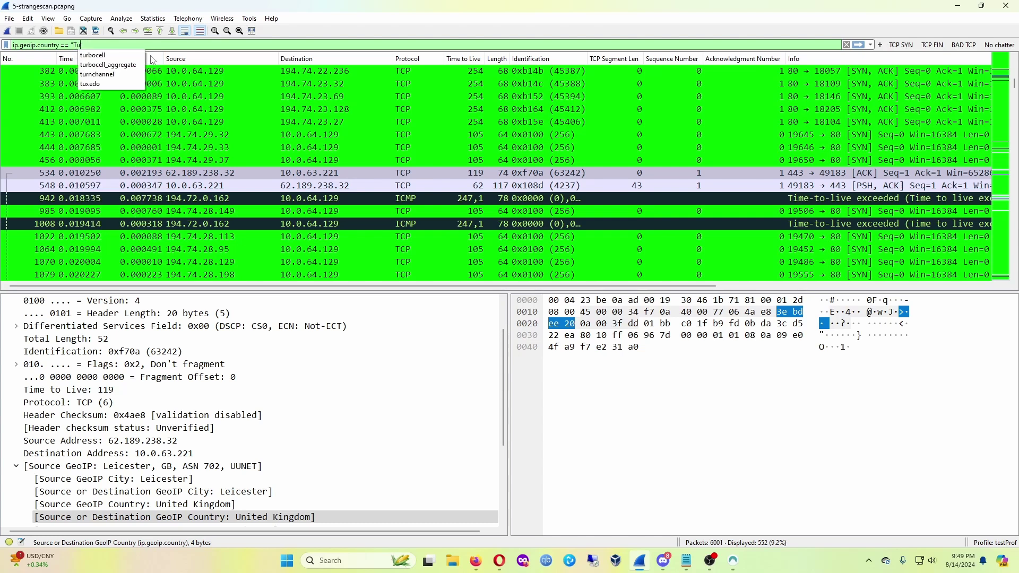
text(rkey)
key(Return)
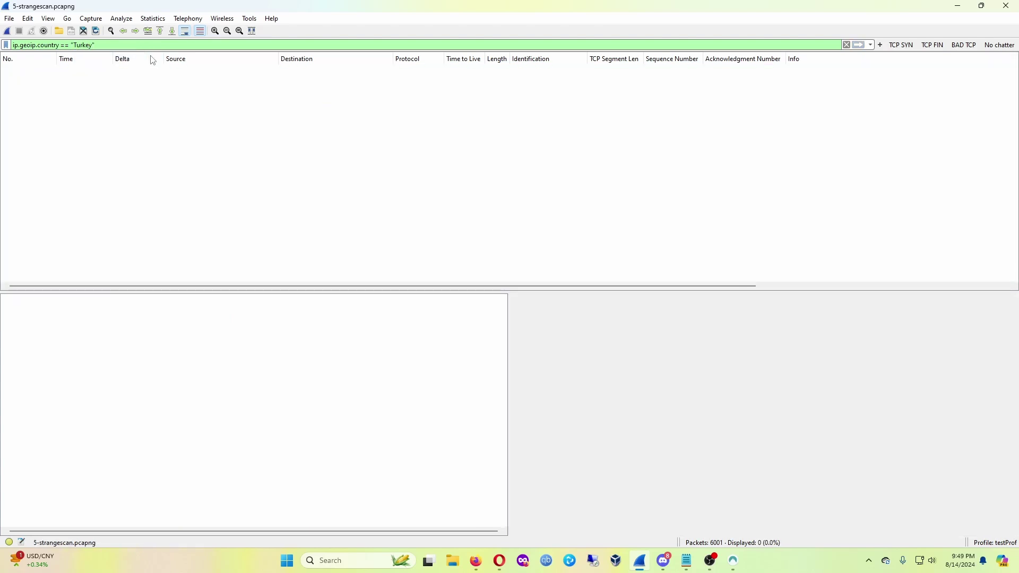
Change the GeoIP country in the display filter to "China" and apply it
key(BackSpace)
key(BackSpace)
key(BackSpace)
key(BackSpace)
key(BackSpace)
key(BackSpace)
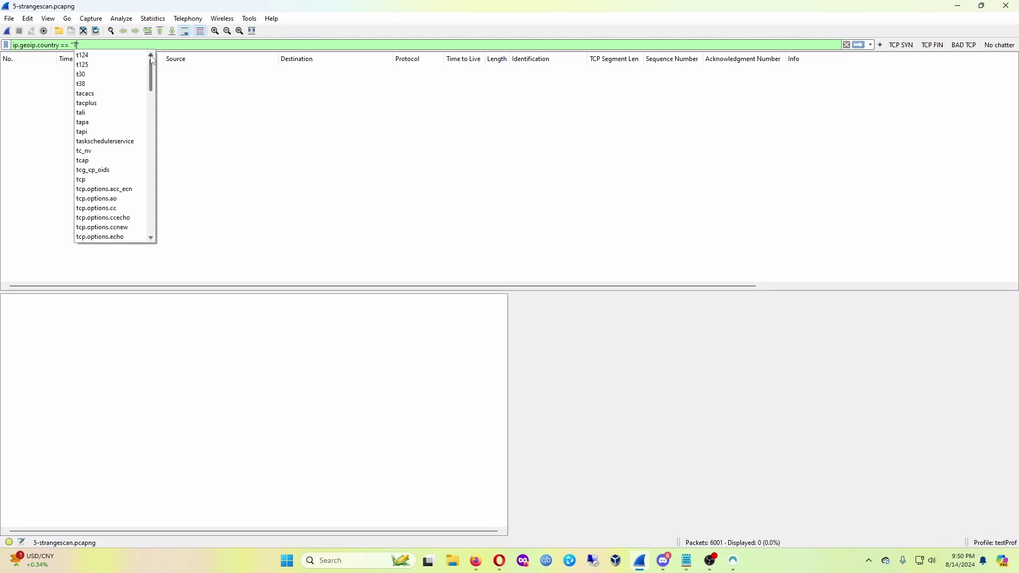
key(BackSpace)
text(Chine)
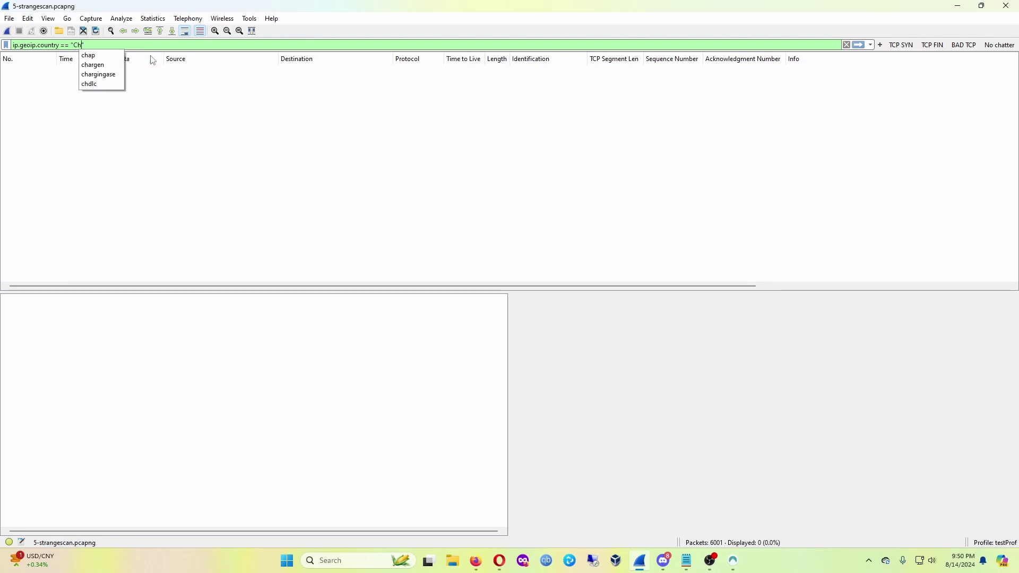
key(Return)
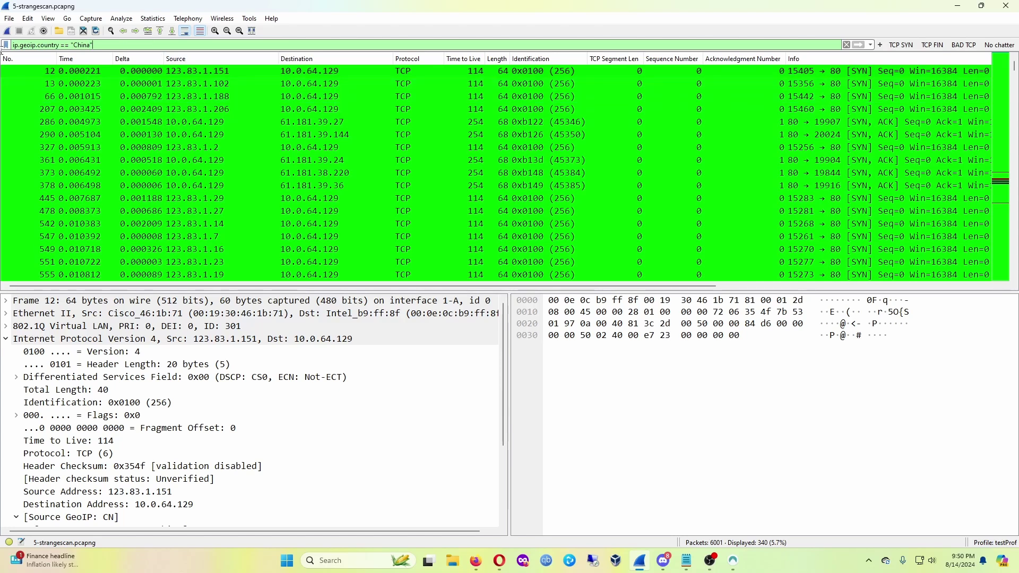
Clear the display filter to list all packets of the capture from the first one
key(ctrl+a)
key(BackSpace)
key(Return)
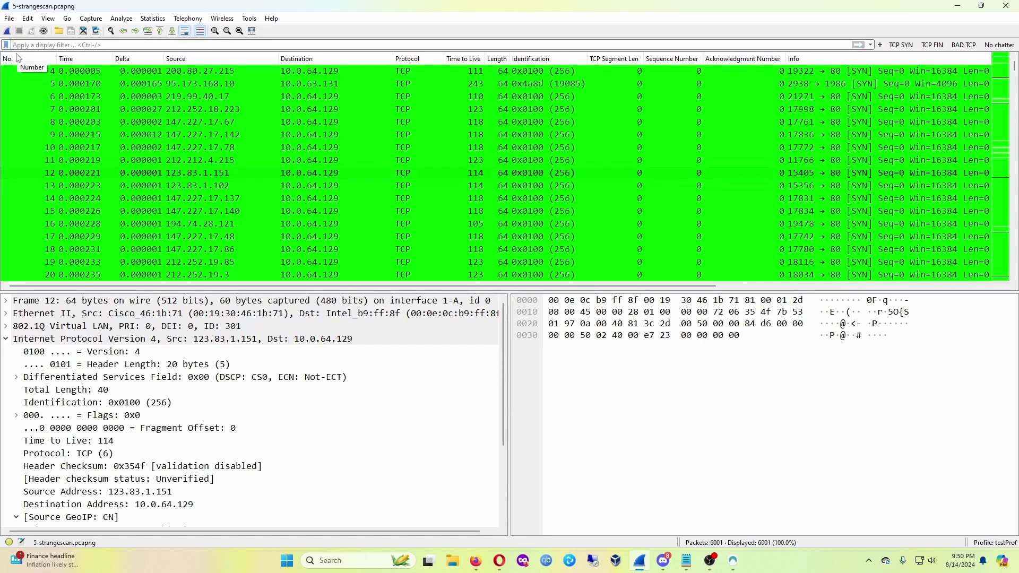
text(+)
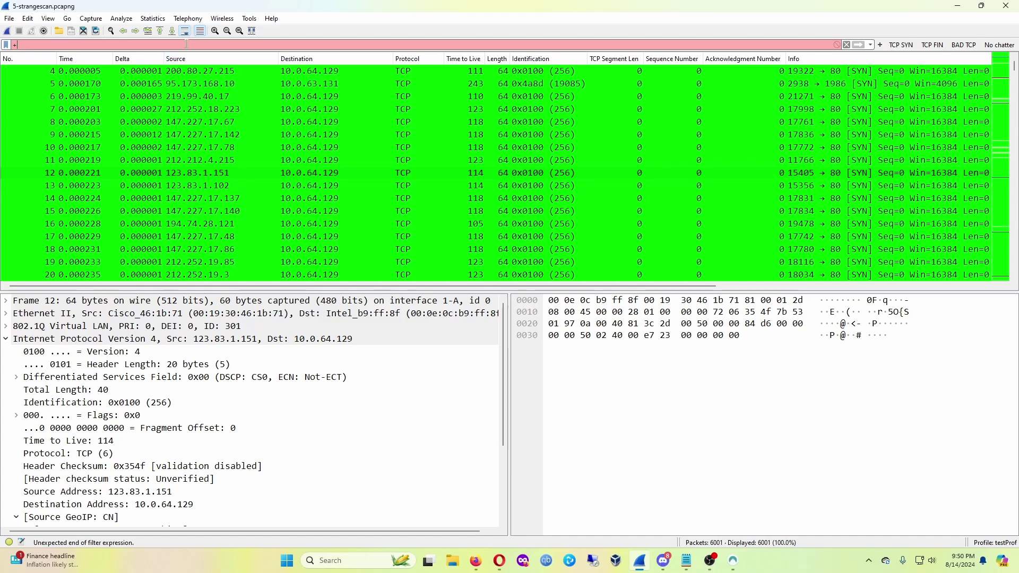
key(BackSpace)
scroll(274, 144, up, 1)
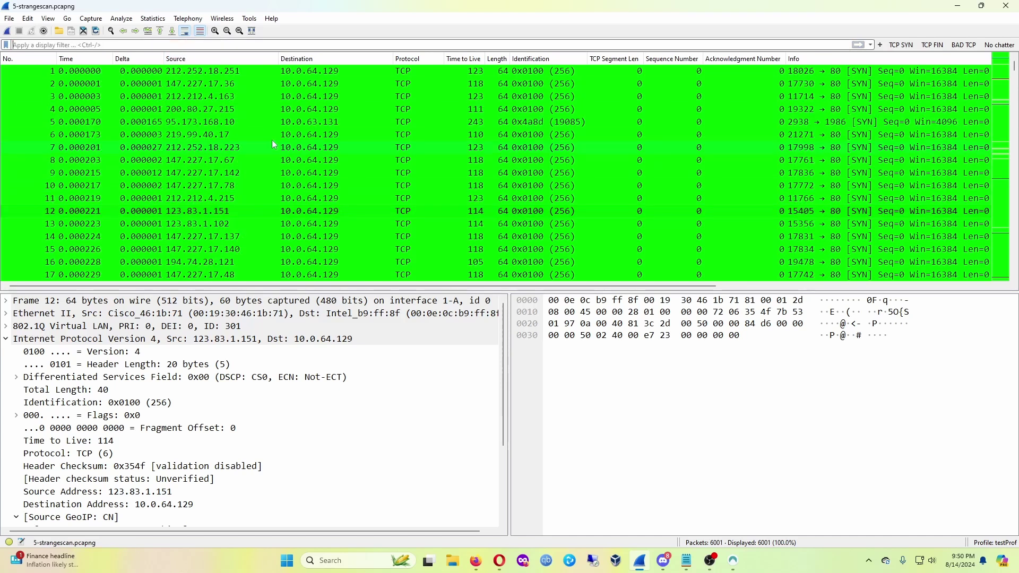
Select the first packet to view its Source GeoIP details and compare the Time to Live values down the packet list
click(238, 72)
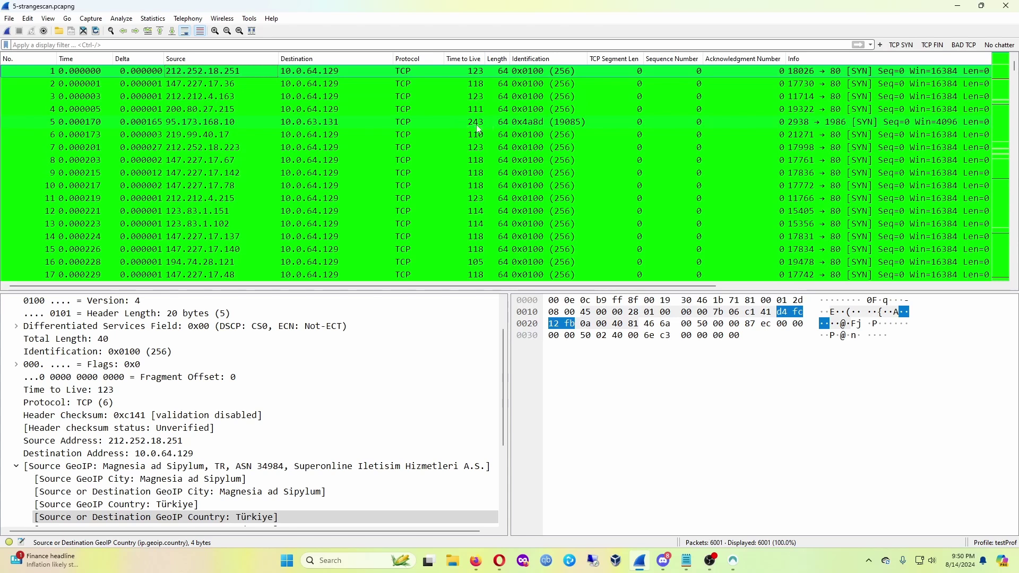
scroll(482, 138, down, 3)
scroll(482, 138, down, 4)
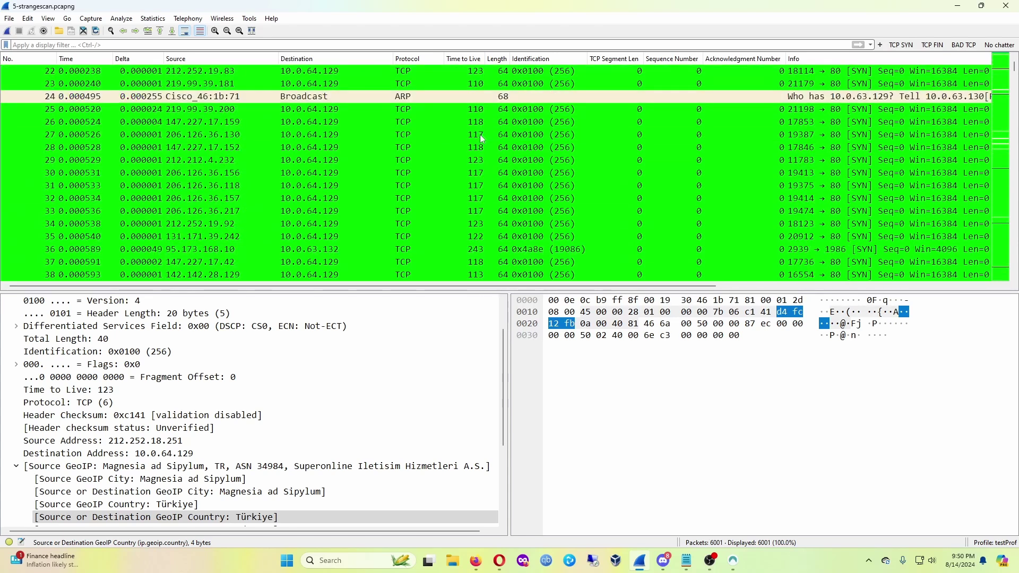
scroll(491, 198, up, 7)
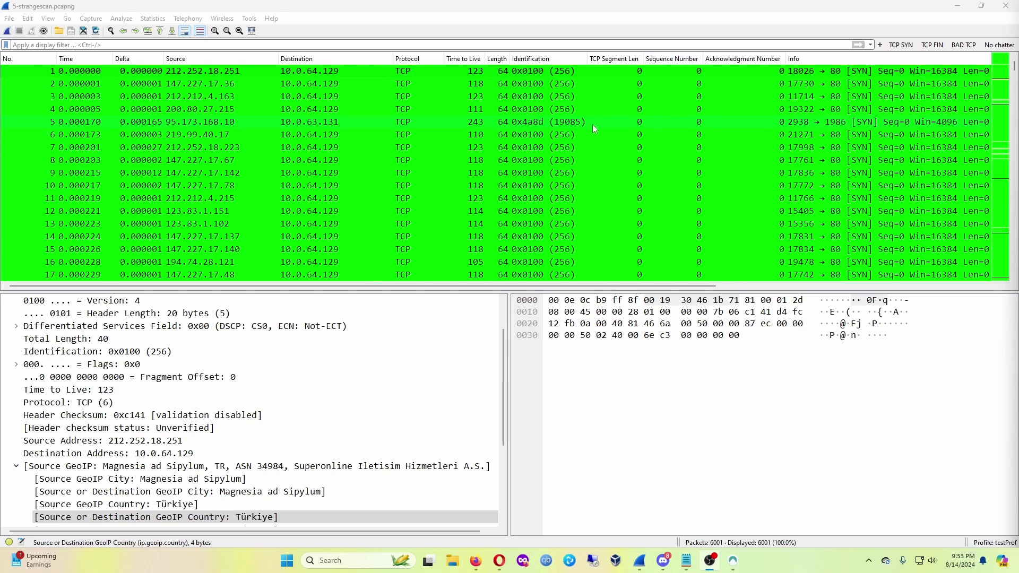
Compare the Identification values of the first packets, selecting packets 15 and 11 to view their IP and Source GeoIP details
click(564, 73)
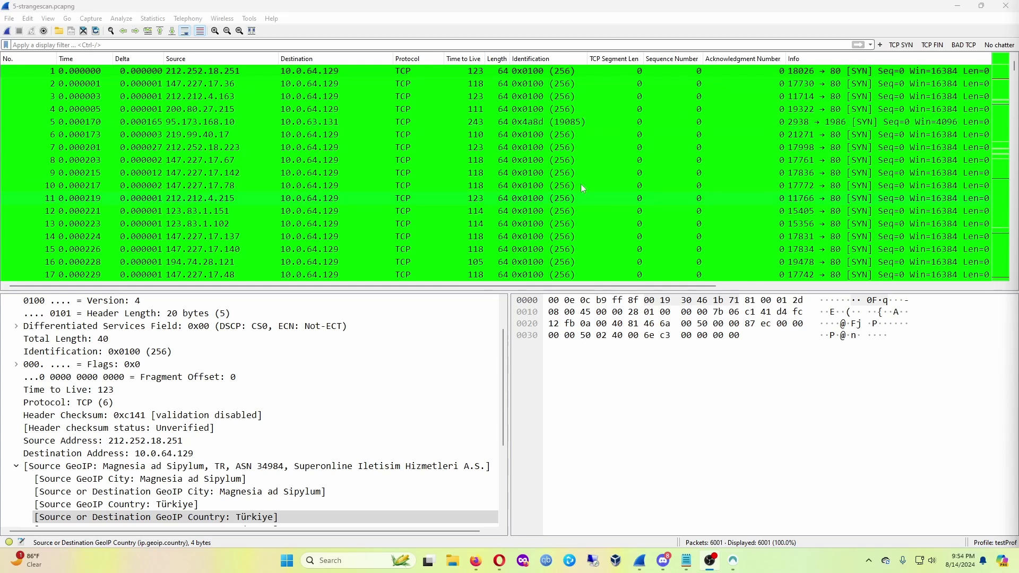
click(543, 161)
click(587, 249)
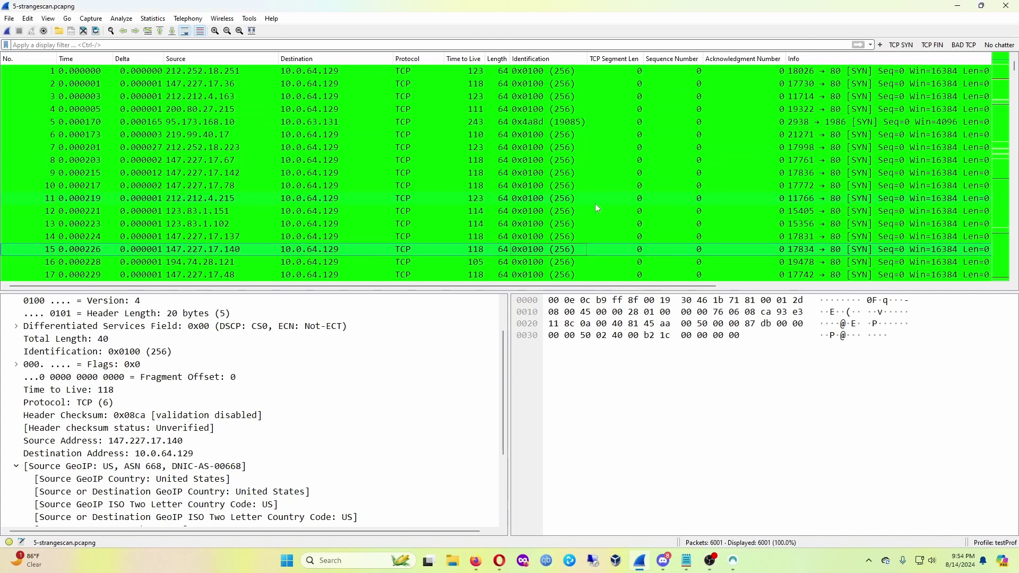
click(594, 201)
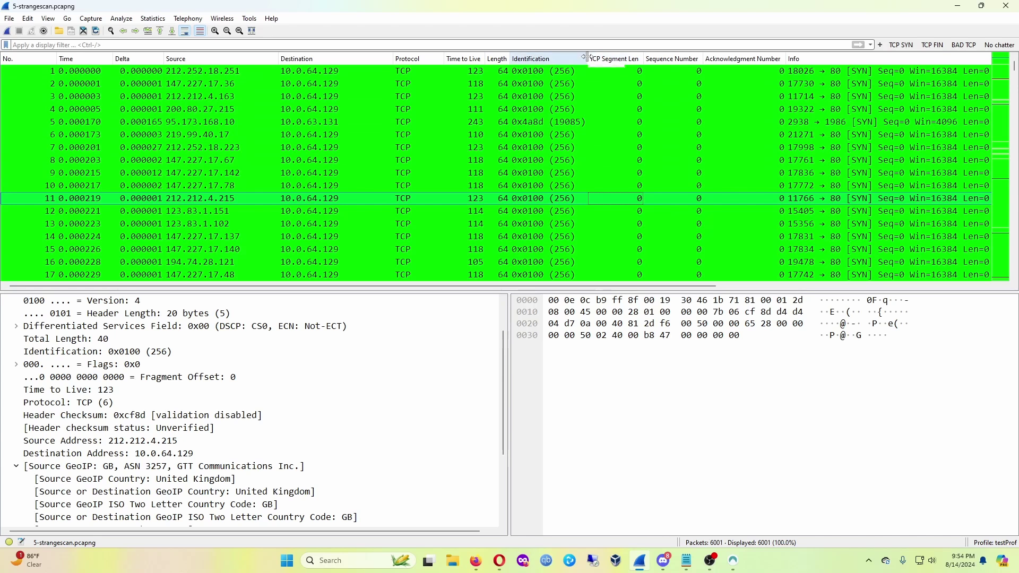
Narrow the Identification column and review the packets further down the capture, up to about packet 56
drag(588, 58, 558, 58)
scroll(202, 142, down, 7)
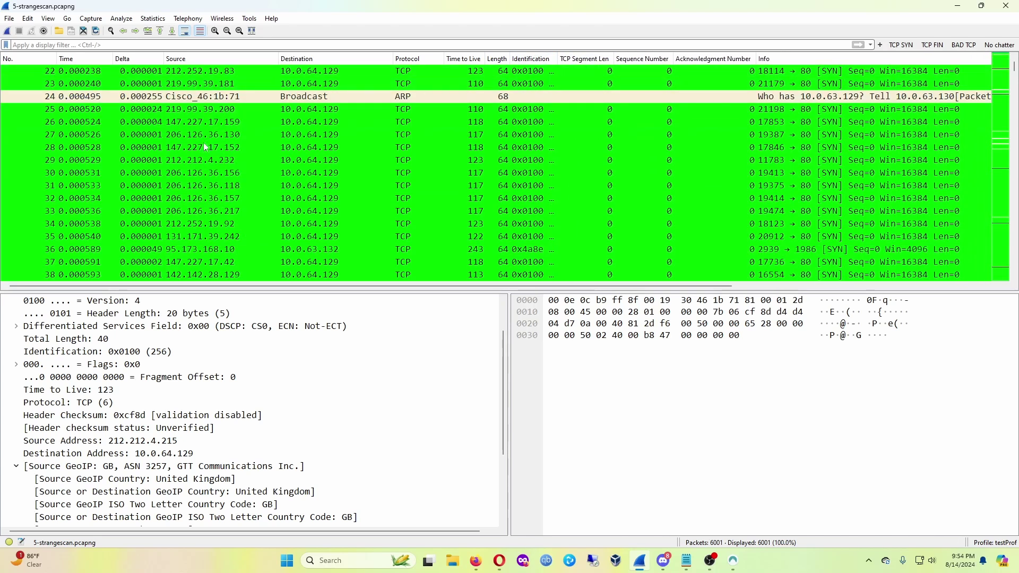
scroll(199, 161, down, 6)
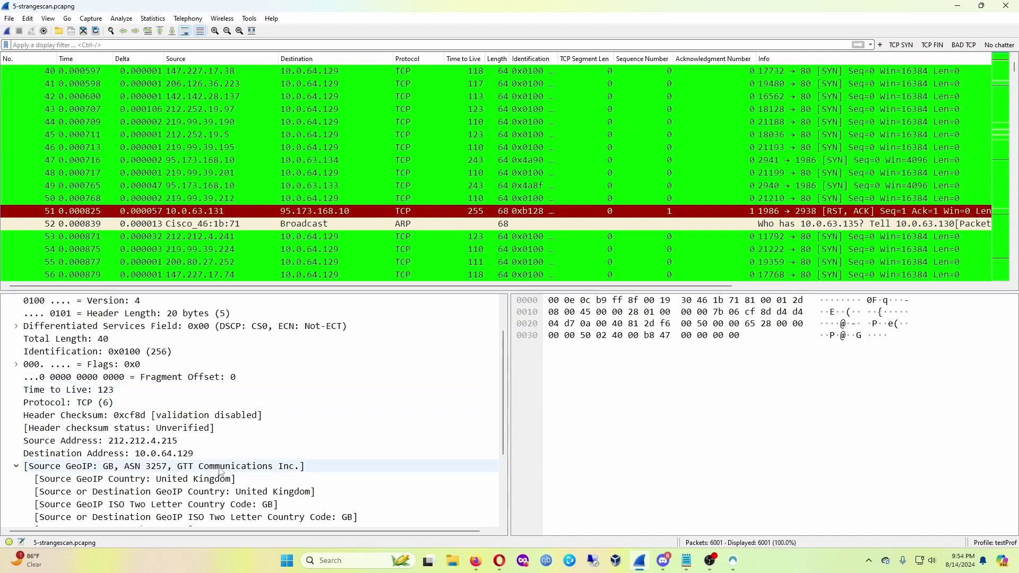
Select the Source GeoIP Country field of packet 11 and examine its country, AS, coordinate and IPv4 header fields
click(133, 486)
scroll(243, 488, down, 3)
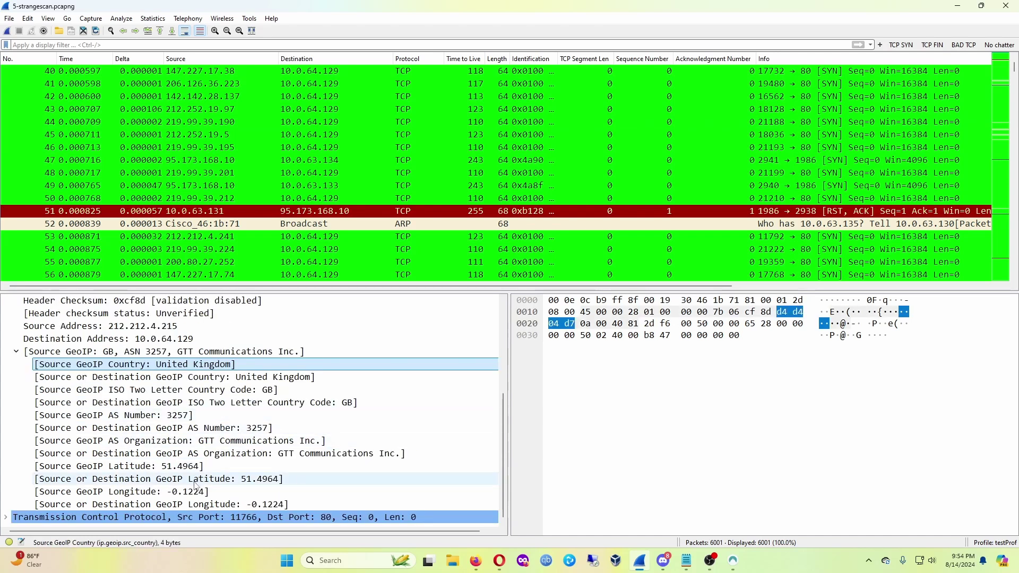
scroll(287, 477, up, 6)
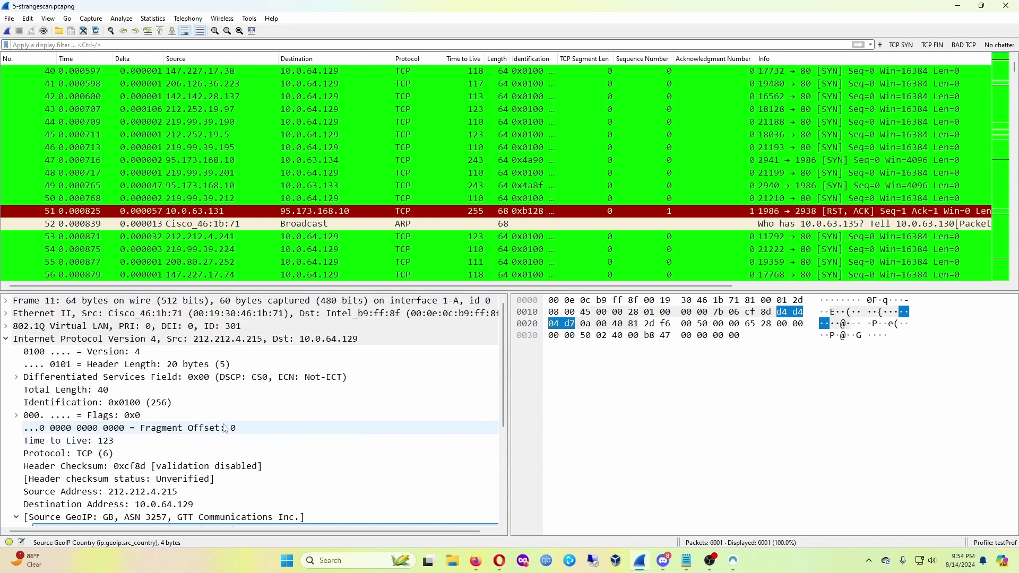